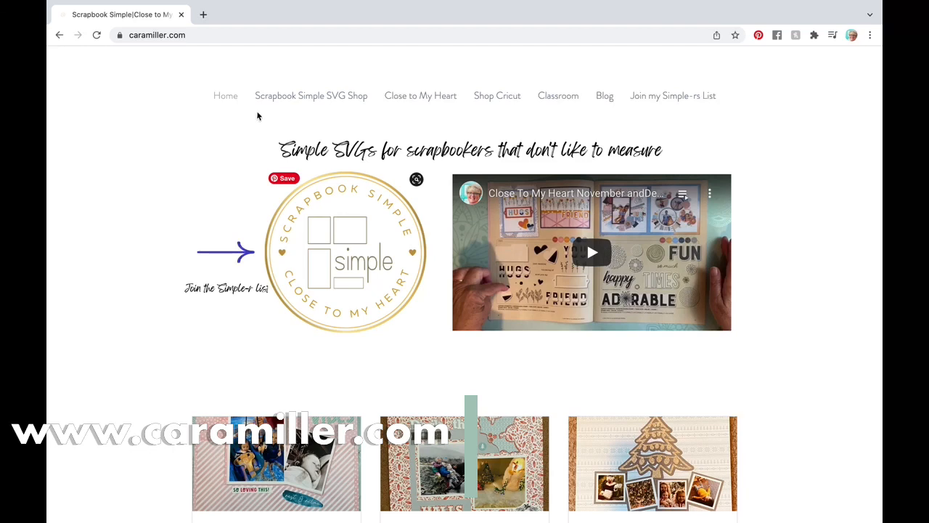
# - Open the Close To My Heart shop in a new tab from the caramiller.com navigation bar
pyautogui.click(419, 97)
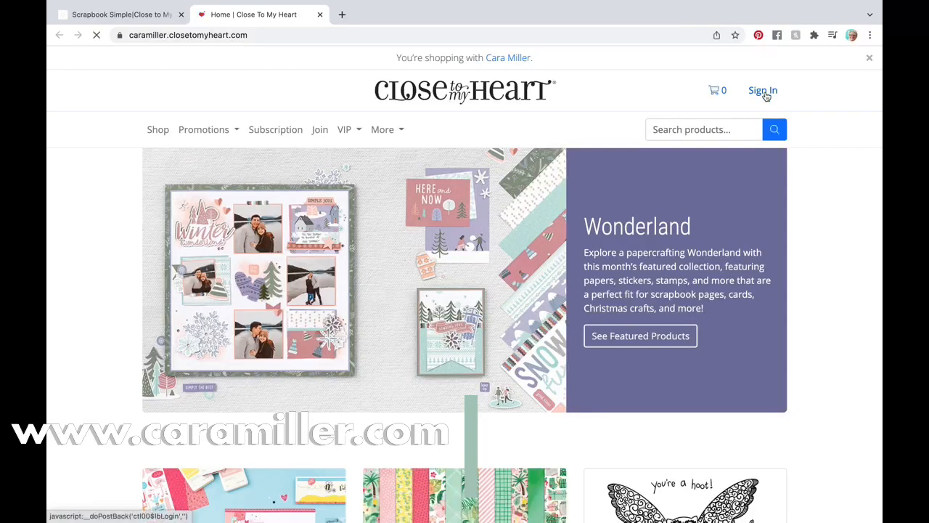
# - Sign in to Close To My Heart with the saved details and go to Account Settings
pyautogui.click(763, 91)
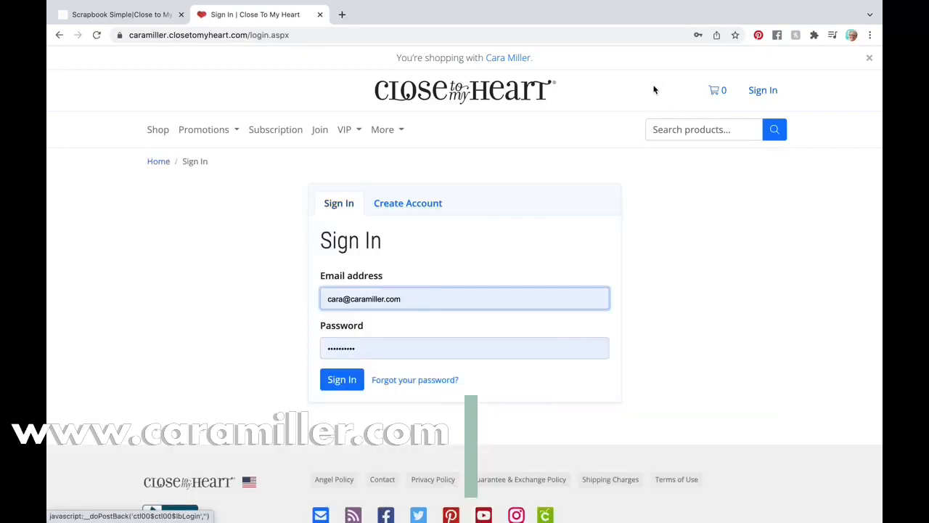
pyautogui.click(344, 388)
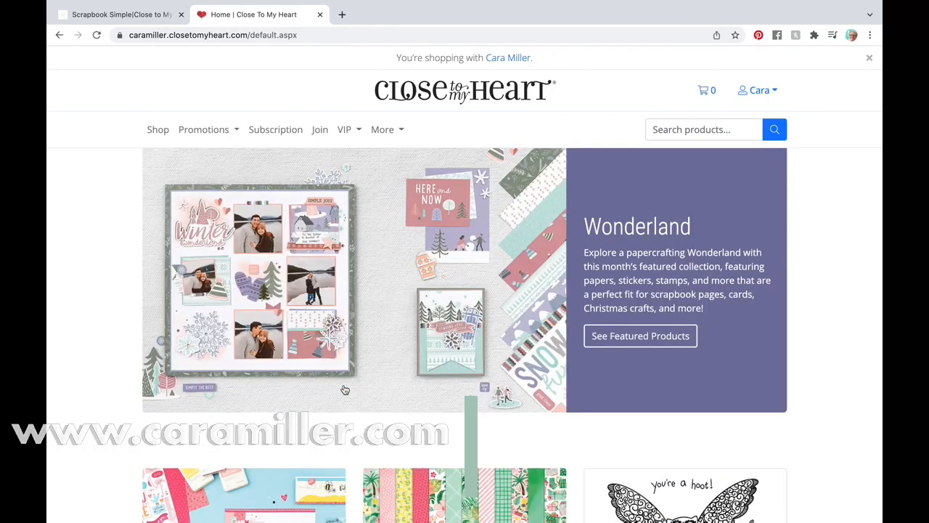
pyautogui.click(775, 92)
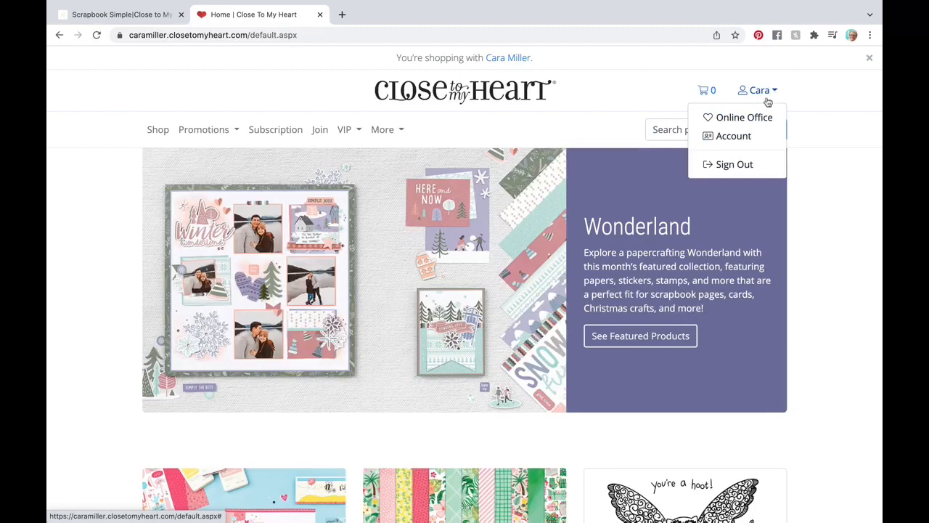
pyautogui.click(737, 137)
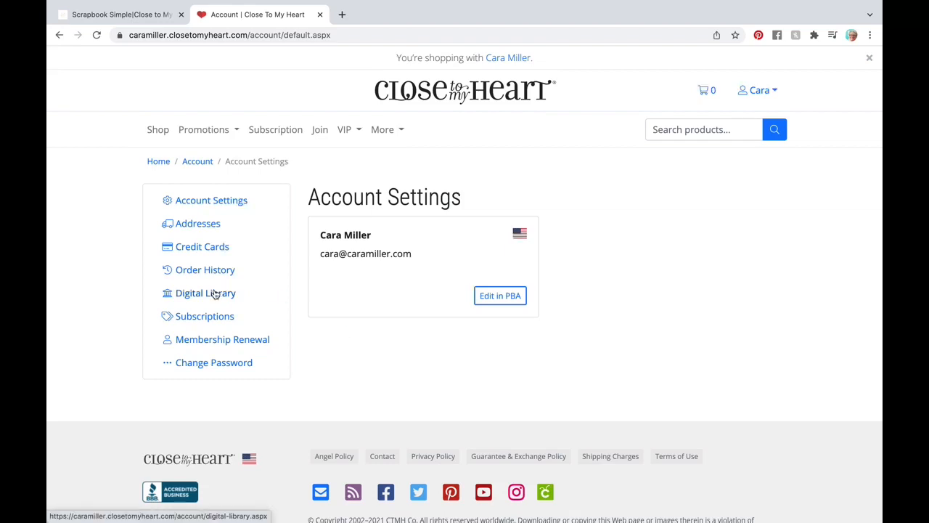
# - Download the Shaker Window Wood Ornaments zip from the Digital Library into CTMH Digital Items
pyautogui.click(205, 293)
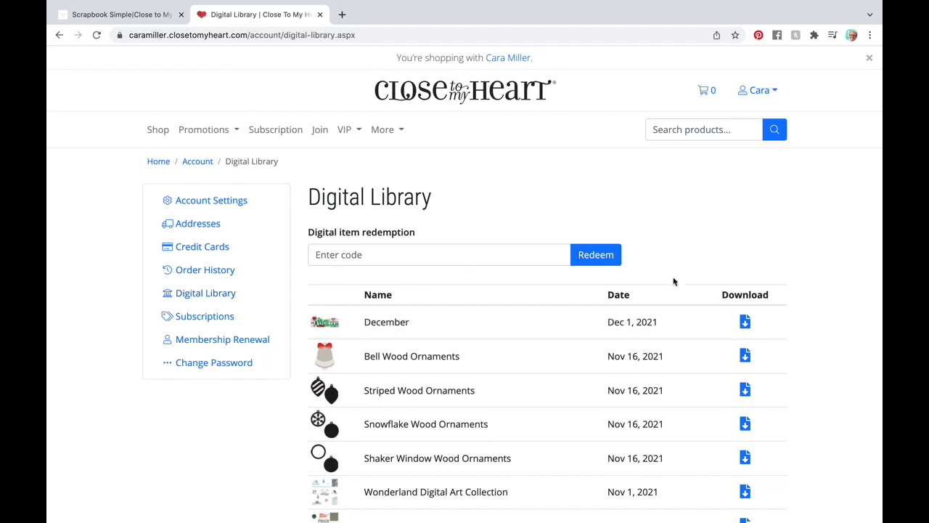
pyautogui.scroll(-3, 820, 283)
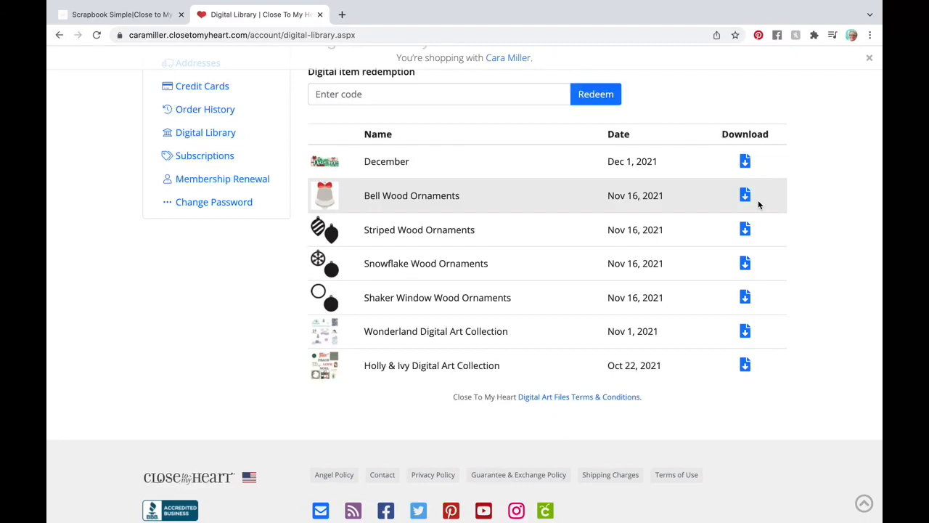
pyautogui.click(746, 298)
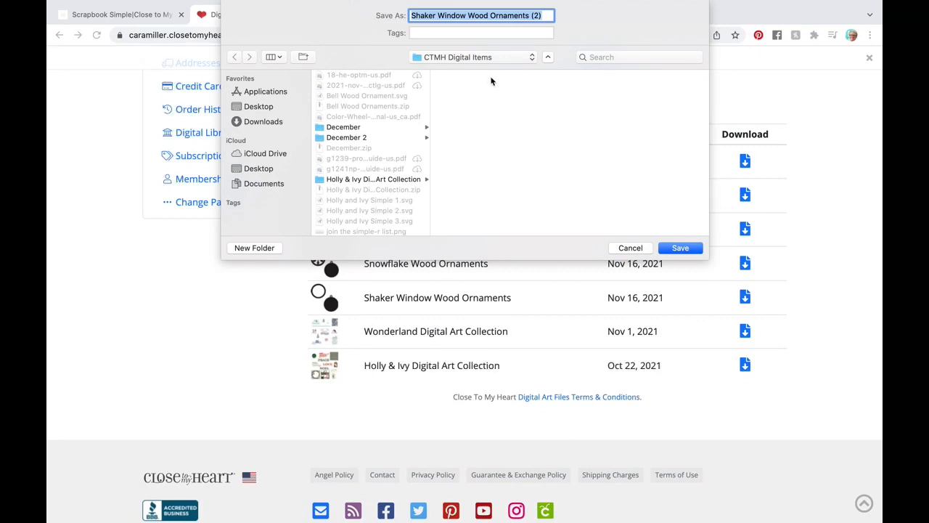
pyautogui.click(680, 248)
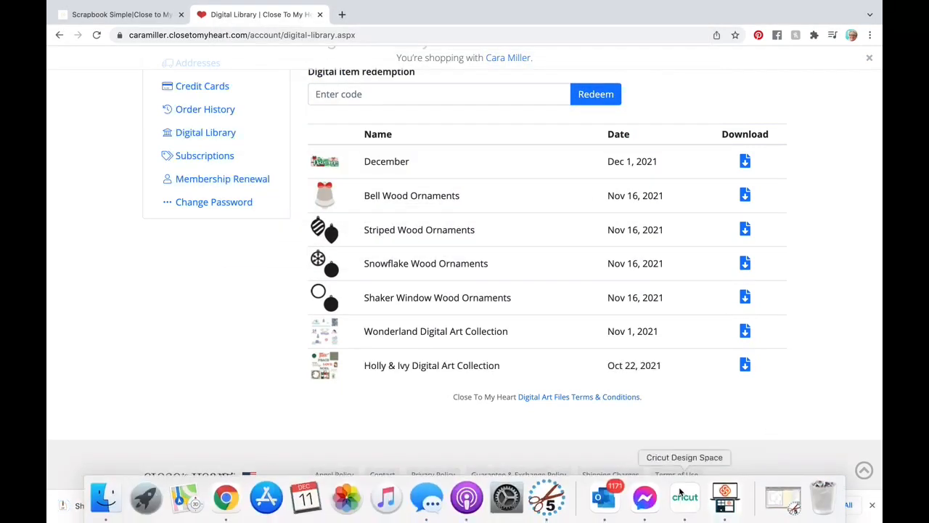
pyautogui.click(686, 498)
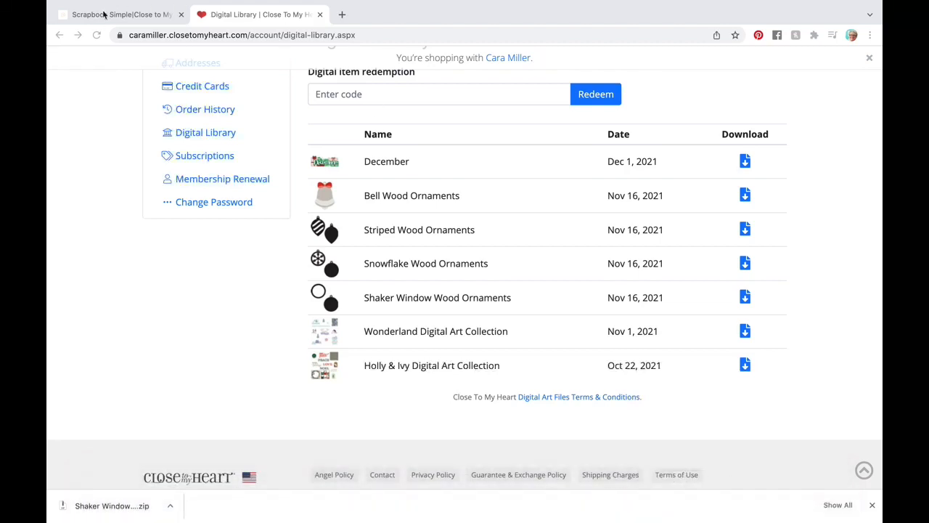
# - Close Chrome and bring up the Upload page in Cricut Design Space
pyautogui.moveTo(95, 6)
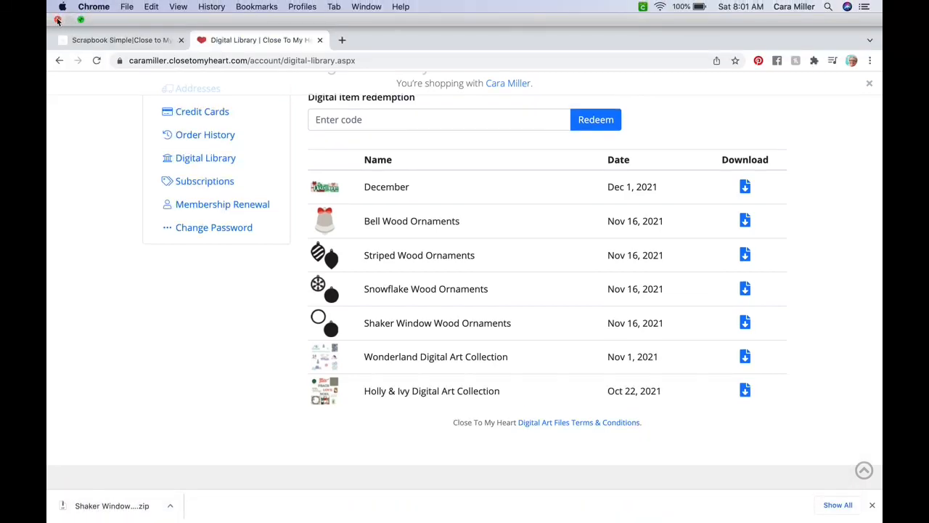
pyautogui.click(57, 20)
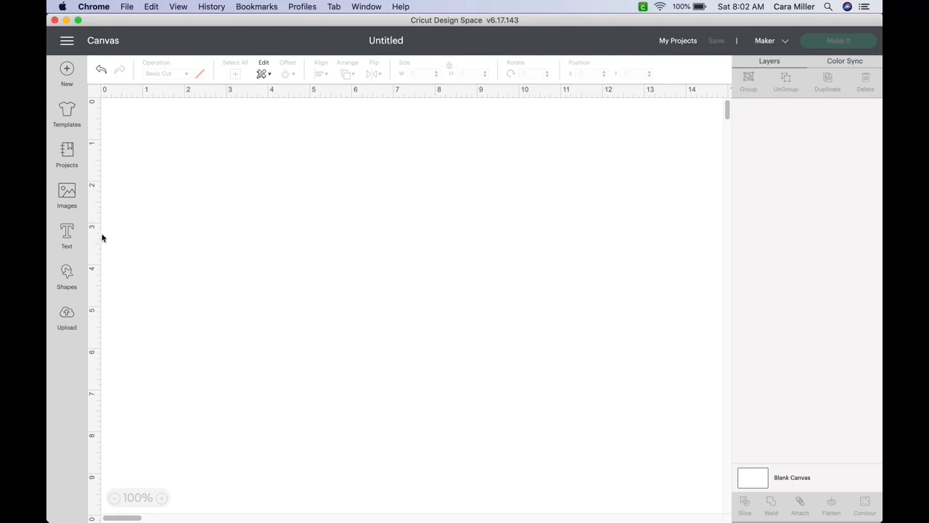
pyautogui.click(67, 315)
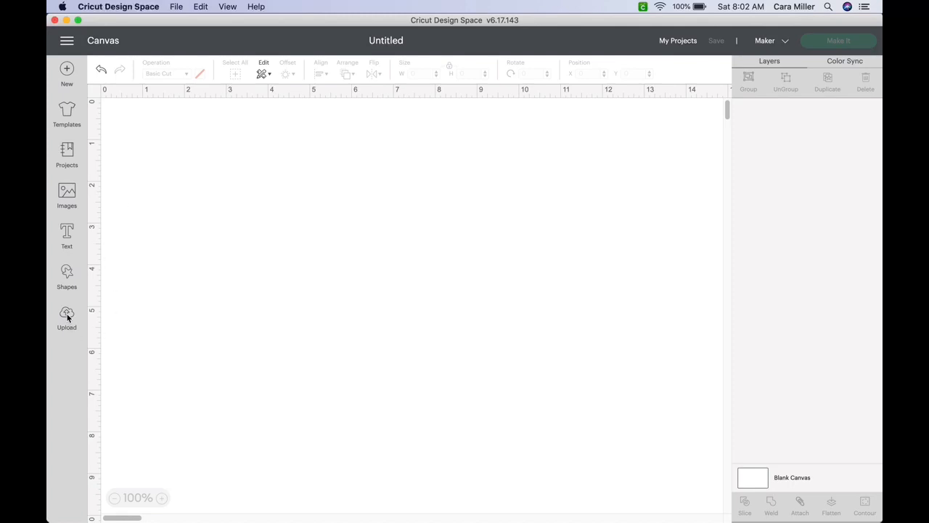
pyautogui.click(67, 315)
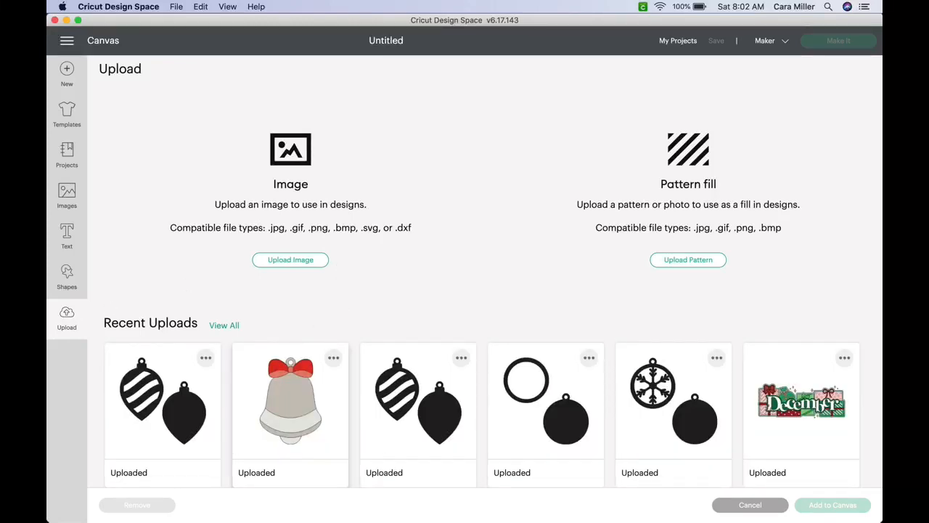
# - Open Finder and navigate to Documents > CTMH Digital Items
pyautogui.moveTo(109, 519)
pyautogui.click(107, 498)
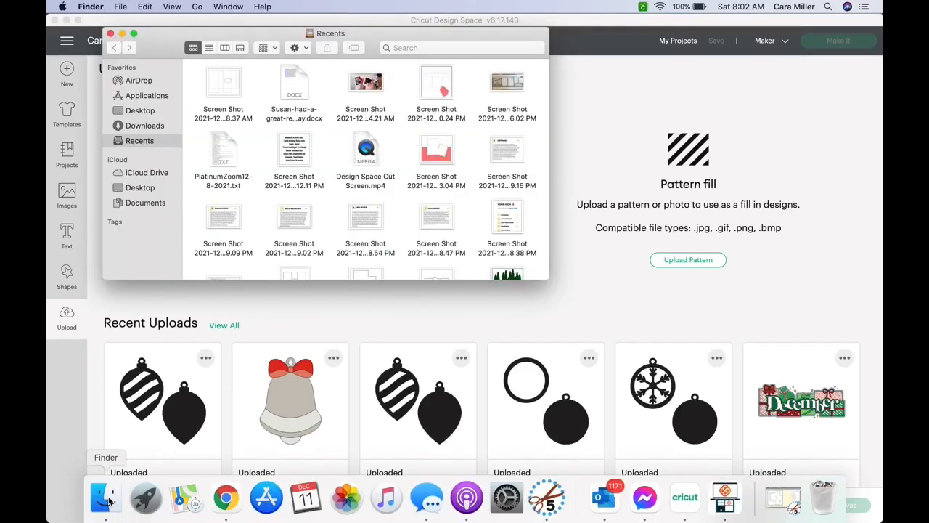
pyautogui.click(161, 202)
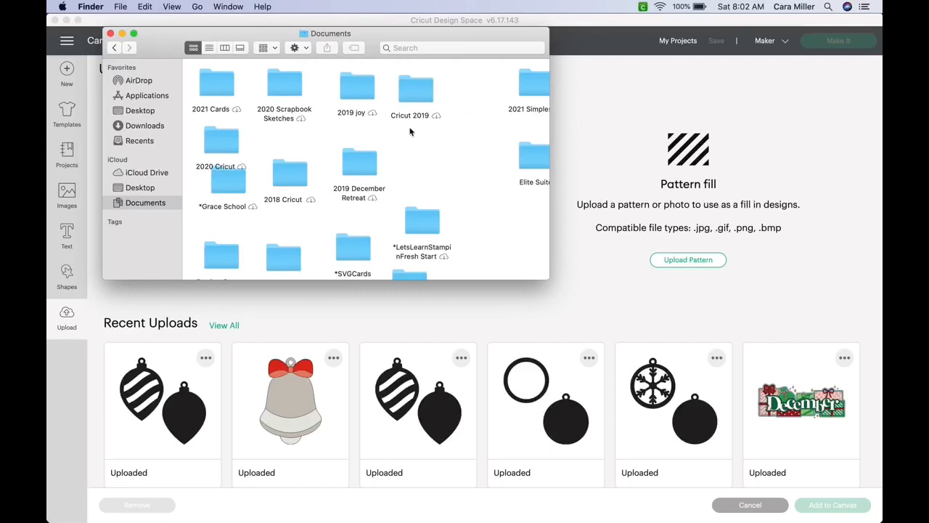
pyautogui.hscroll(5, 469, 163)
pyautogui.hscroll(10, 469, 163)
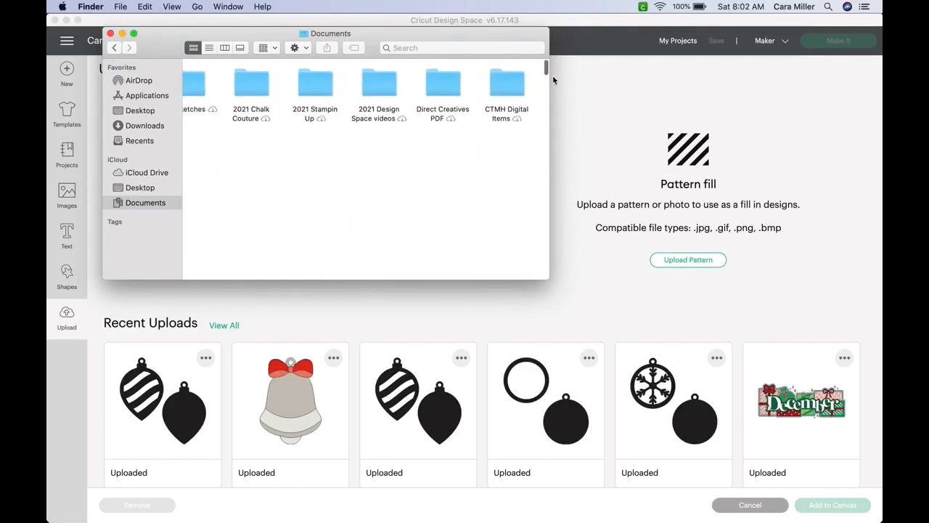
pyautogui.doubleClick(503, 85)
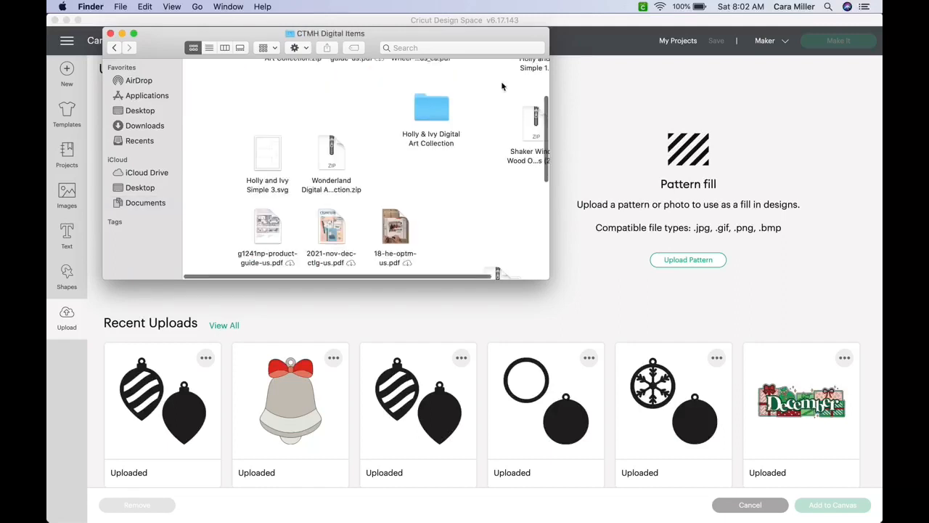
pyautogui.scroll(5, 459, 219)
pyautogui.hscroll(3, 459, 219)
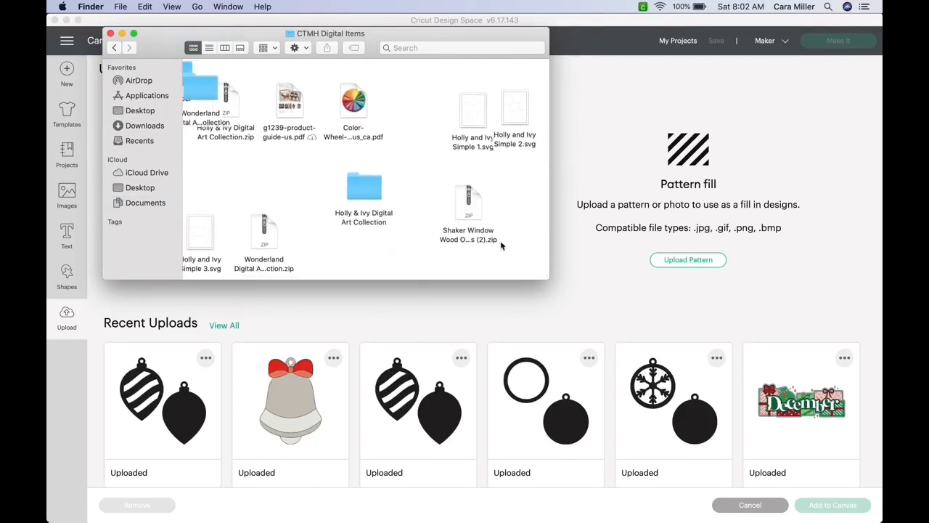
# - Unzip the Shaker Window Wood Ornaments archive, then close the Finder window
pyautogui.doubleClick(469, 202)
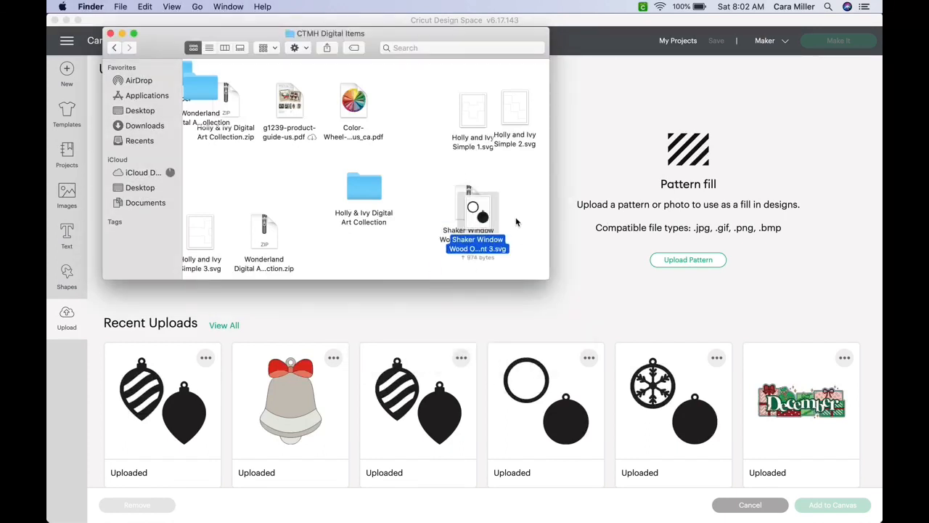
pyautogui.moveTo(479, 212); pyautogui.dragTo(520, 184)
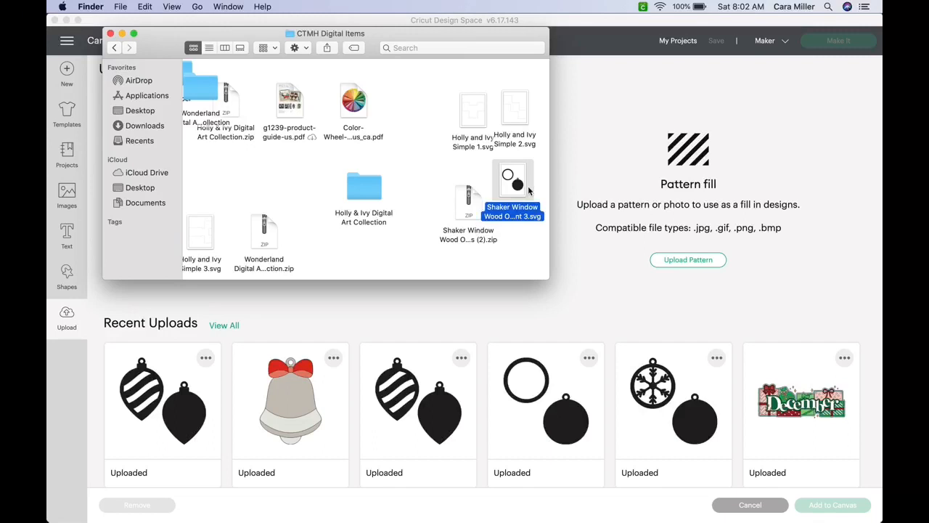
pyautogui.click(110, 33)
pyautogui.click(300, 263)
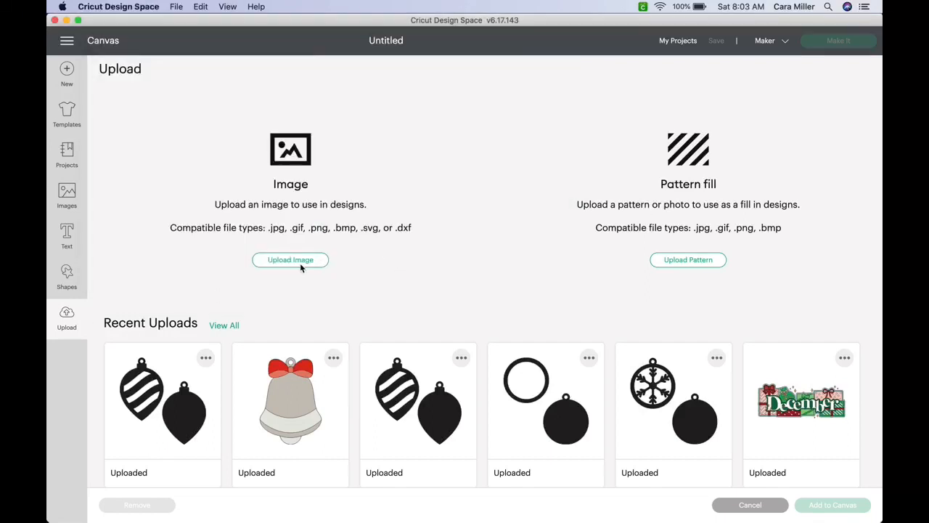
# - Choose the Shaker Window ornament svg file for an image upload
pyautogui.click(300, 262)
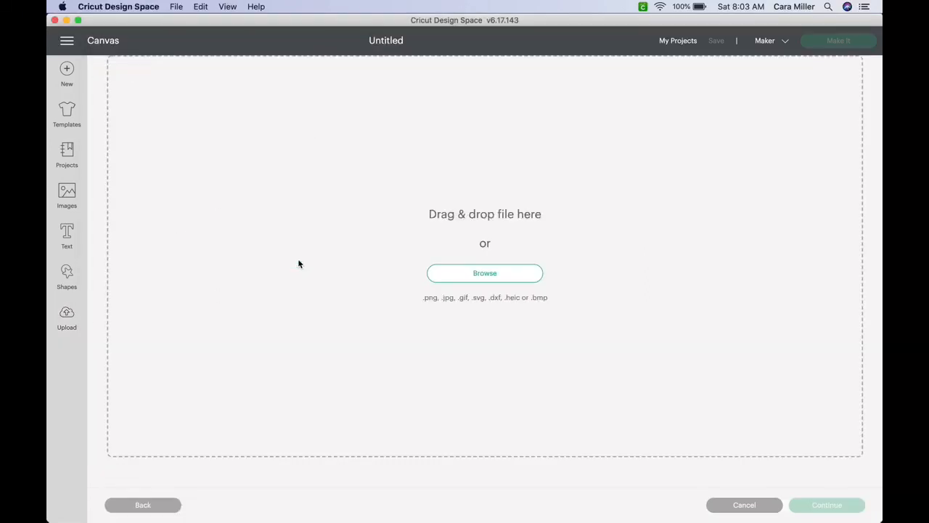
pyautogui.click(489, 273)
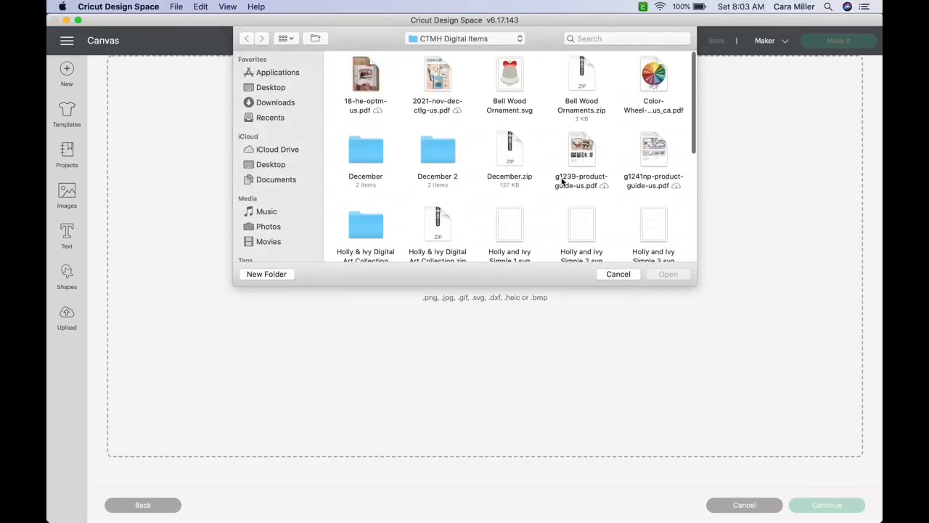
pyautogui.scroll(-5, 562, 182)
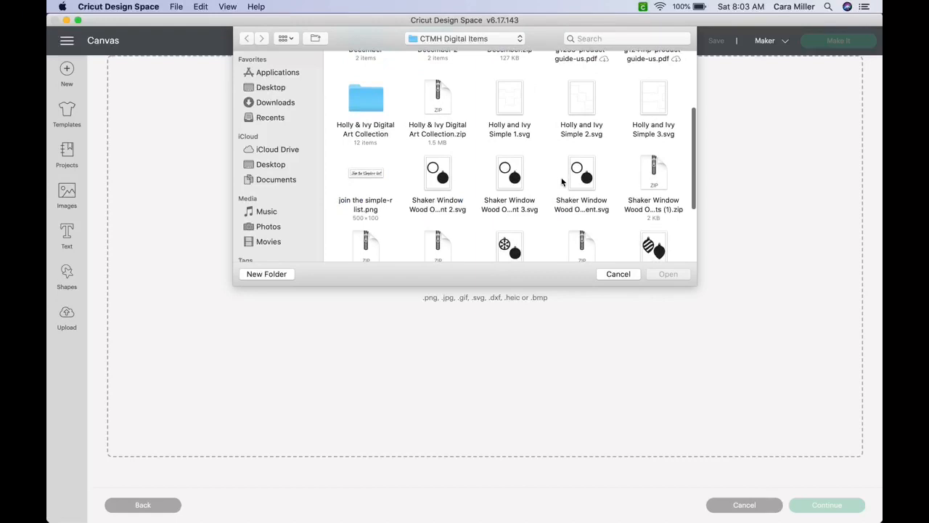
pyautogui.click(582, 178)
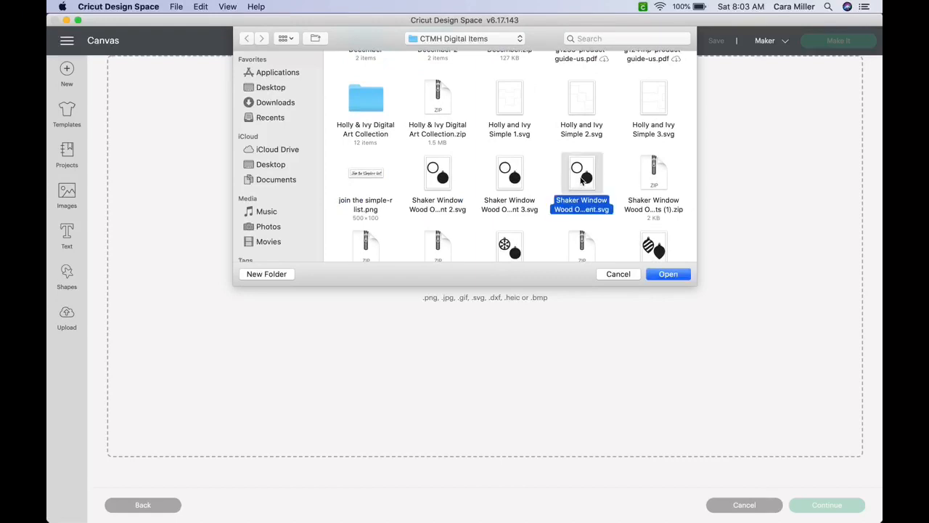
pyautogui.click(668, 276)
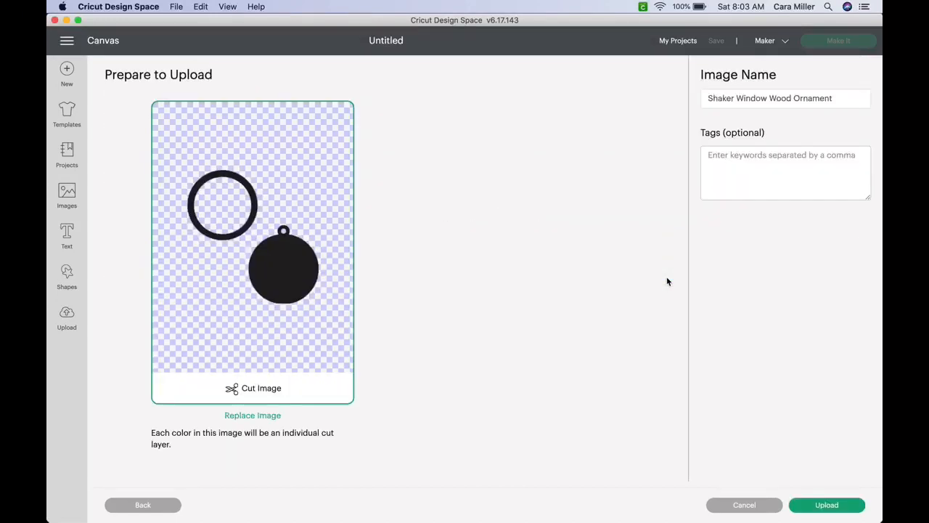
# - Tag the image 'ornament, CTMH' and upload it
pyautogui.click(760, 181)
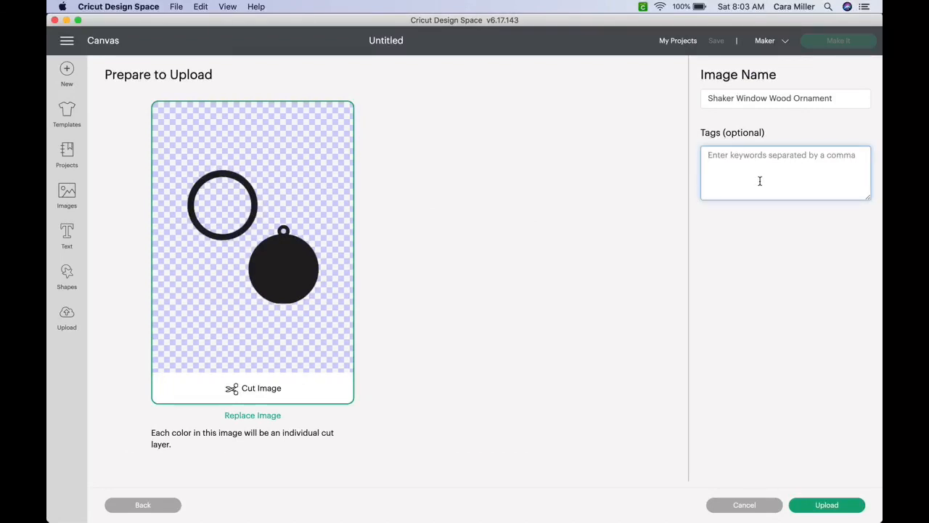
pyautogui.write('ornament')
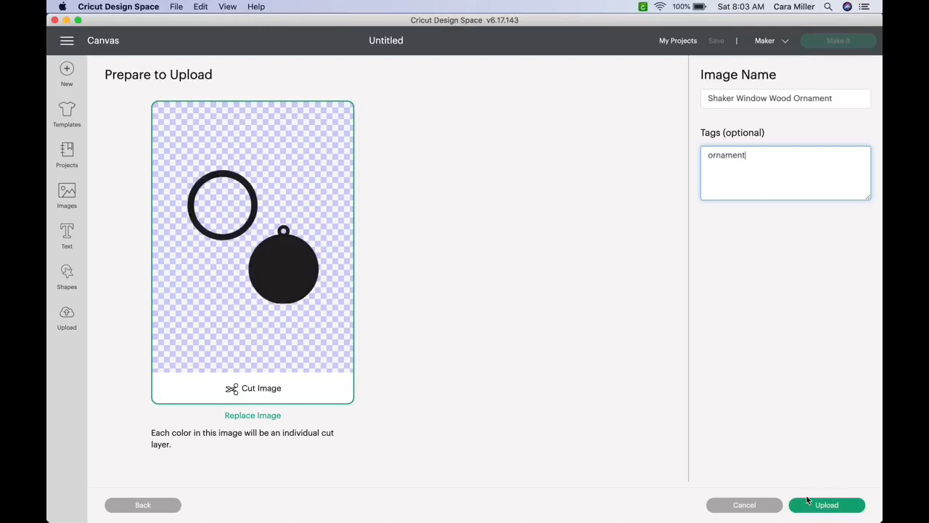
pyautogui.write(', CTMH')
pyautogui.click(841, 509)
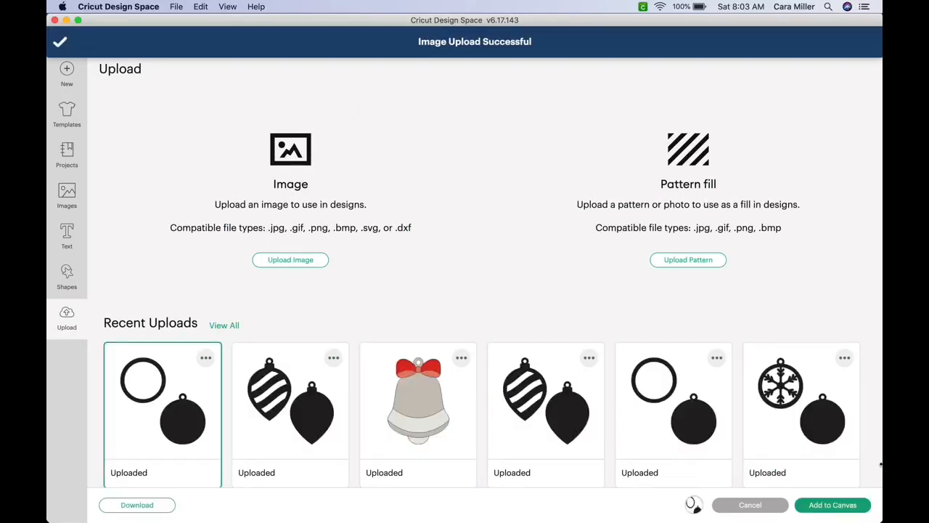
# - Add the ornament image to the canvas, shift it right and down, and ungroup ring from tag
pyautogui.click(829, 505)
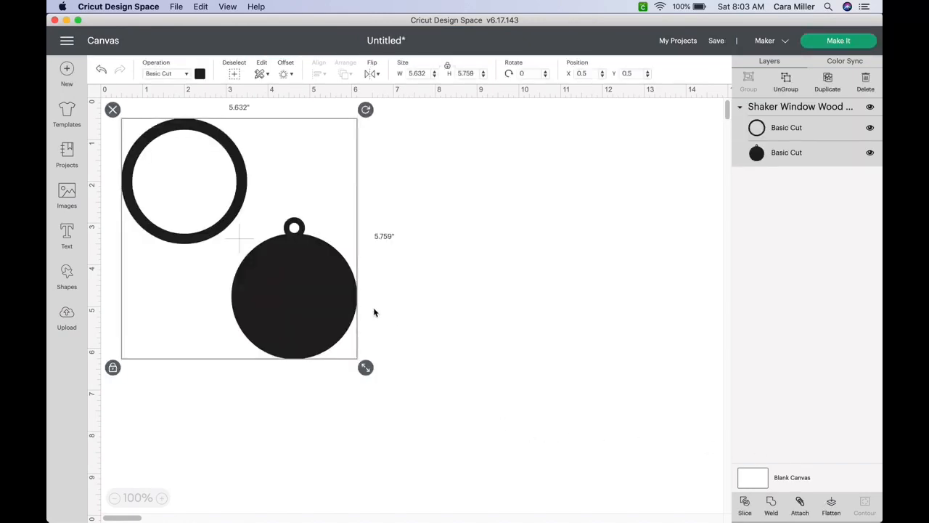
pyautogui.moveTo(308, 282); pyautogui.dragTo(515, 306)
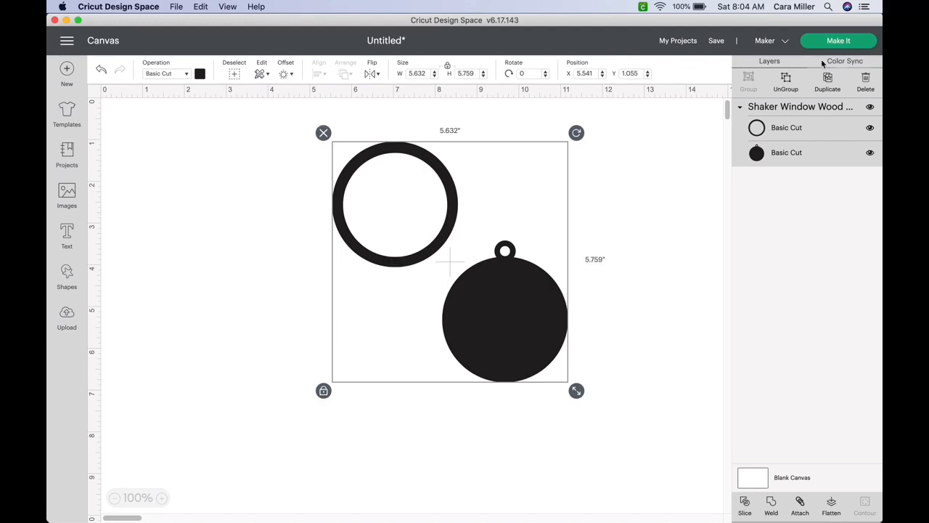
pyautogui.click(785, 81)
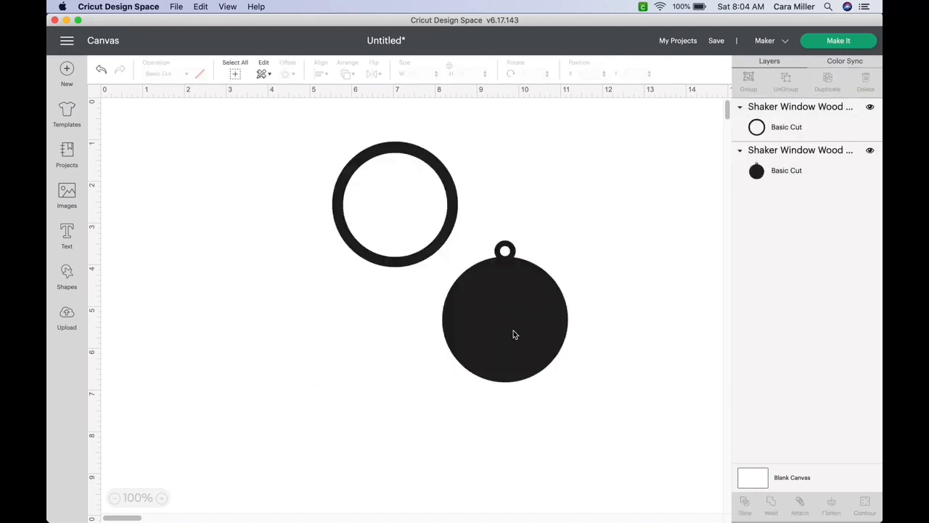
# - Pull the solid tag and outline ring apart on the canvas
pyautogui.moveTo(514, 332); pyautogui.dragTo(577, 292)
pyautogui.moveTo(450, 209); pyautogui.dragTo(410, 262)
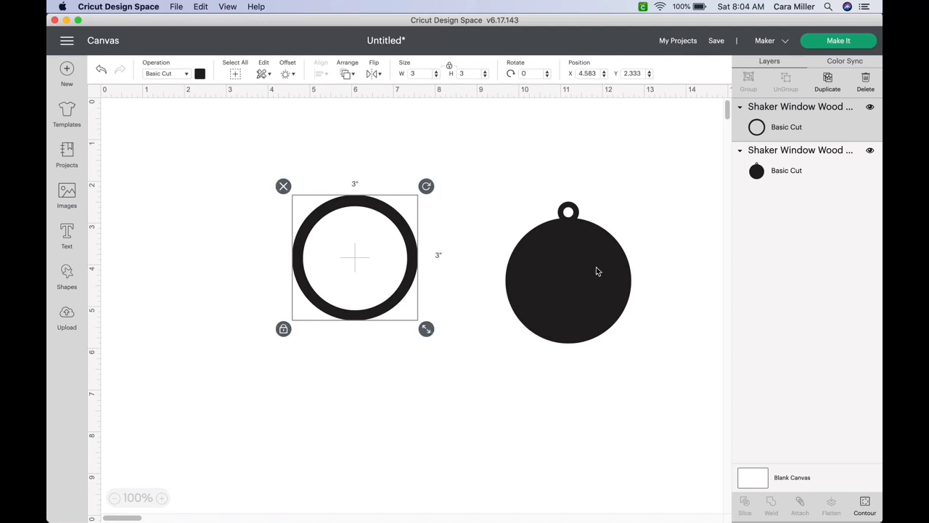
pyautogui.moveTo(597, 270); pyautogui.dragTo(567, 257)
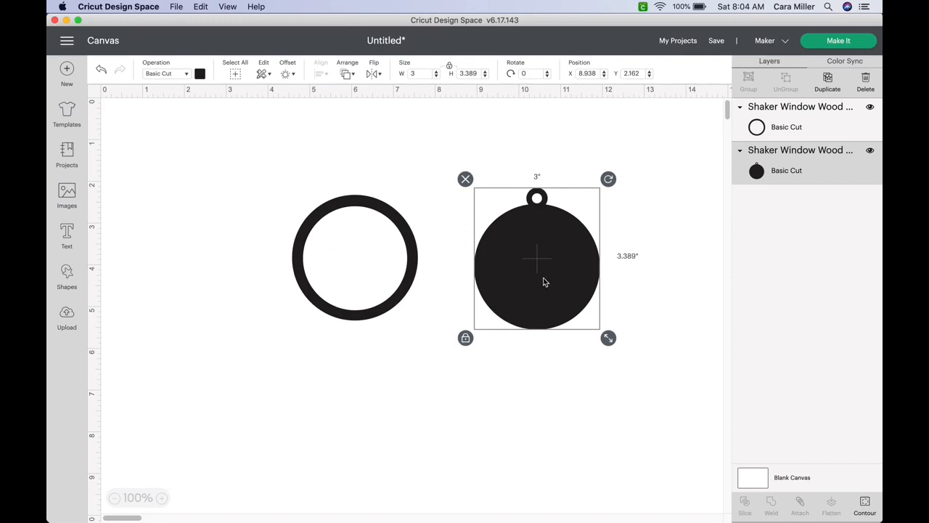
# - Duplicate the solid tag and arrange the two tags and ring around the canvas
pyautogui.click(834, 79)
pyautogui.moveTo(551, 322); pyautogui.dragTo(660, 416)
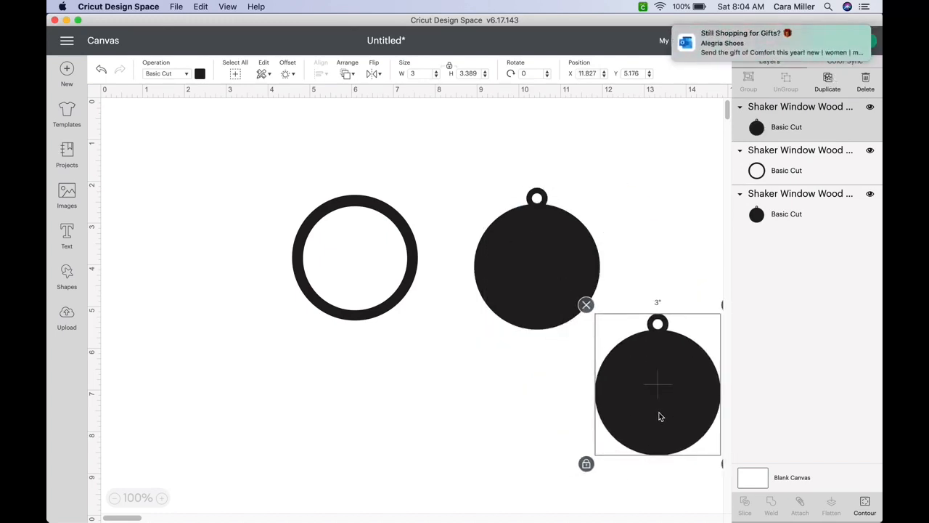
pyautogui.moveTo(524, 266); pyautogui.dragTo(496, 239)
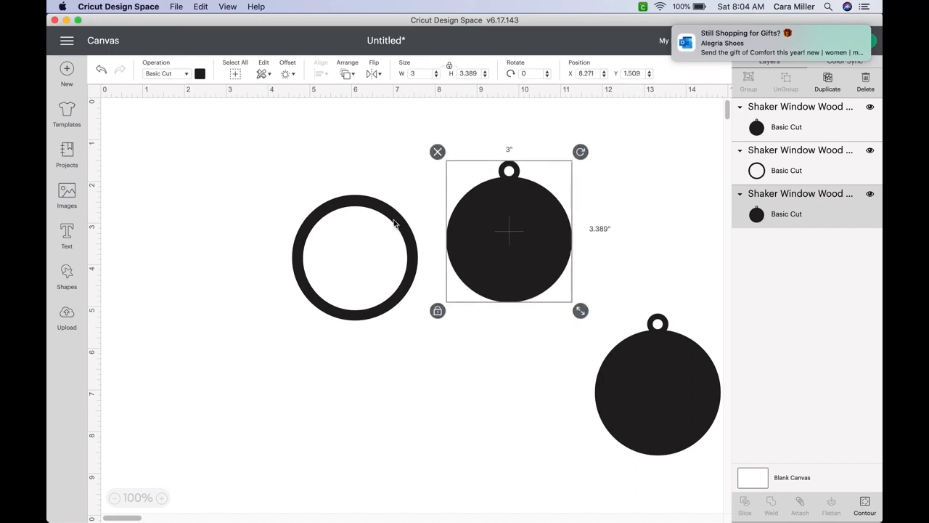
pyautogui.moveTo(372, 209); pyautogui.dragTo(530, 362)
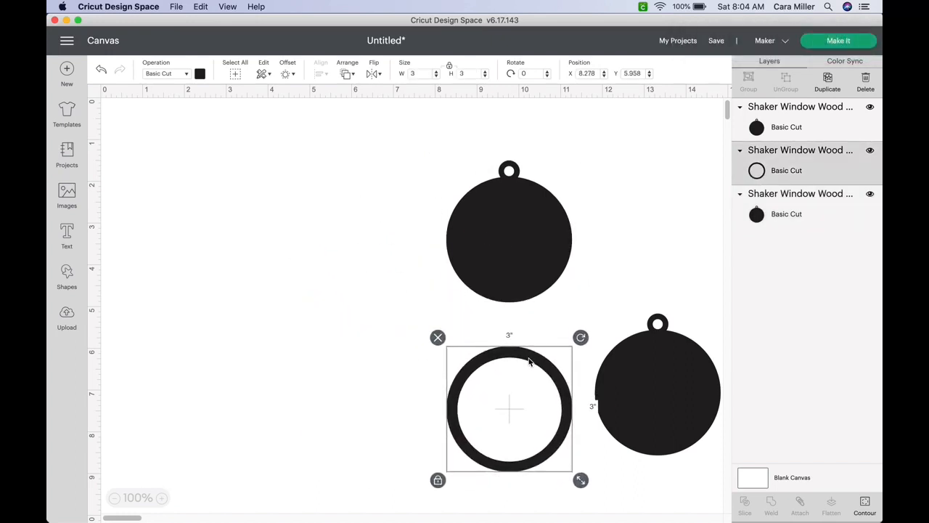
pyautogui.moveTo(521, 215); pyautogui.dragTo(289, 211)
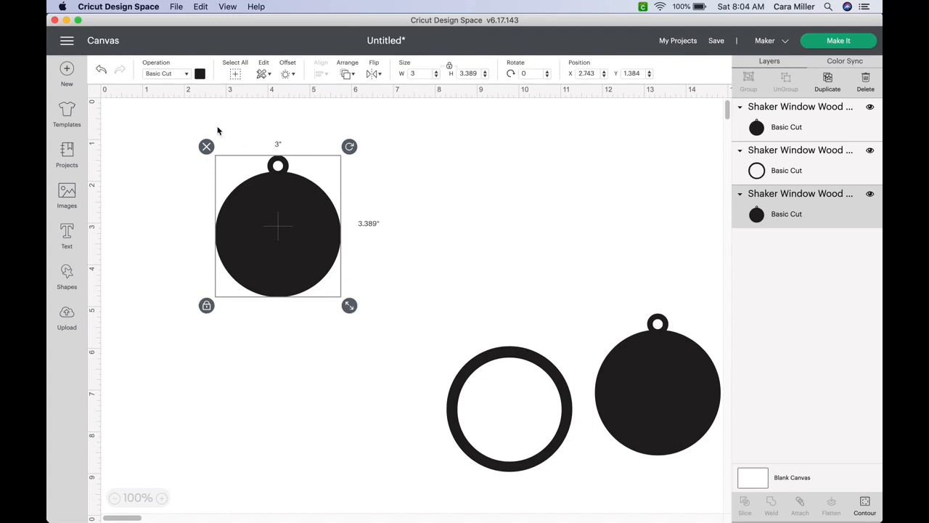
pyautogui.click(66, 317)
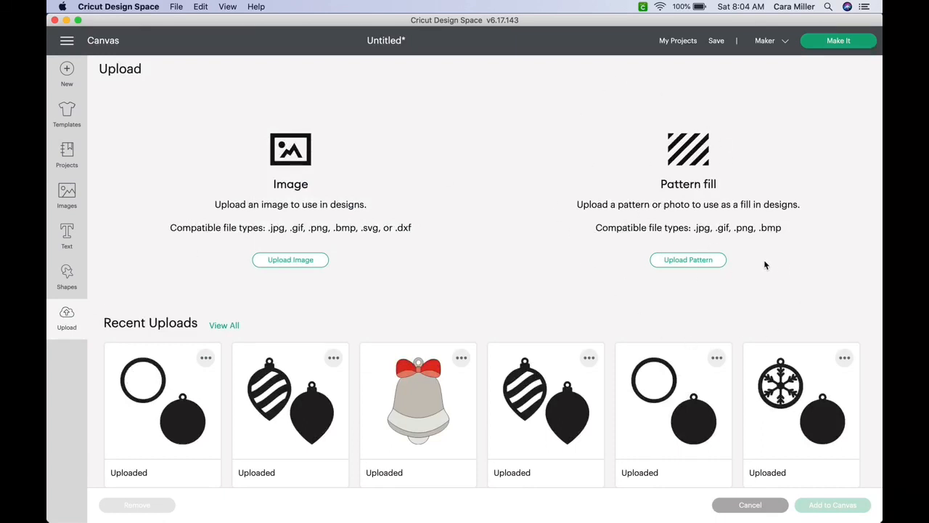
# - Load IMG_3452.jpeg from Downloads as a new pattern fill
pyautogui.click(694, 263)
pyautogui.click(521, 272)
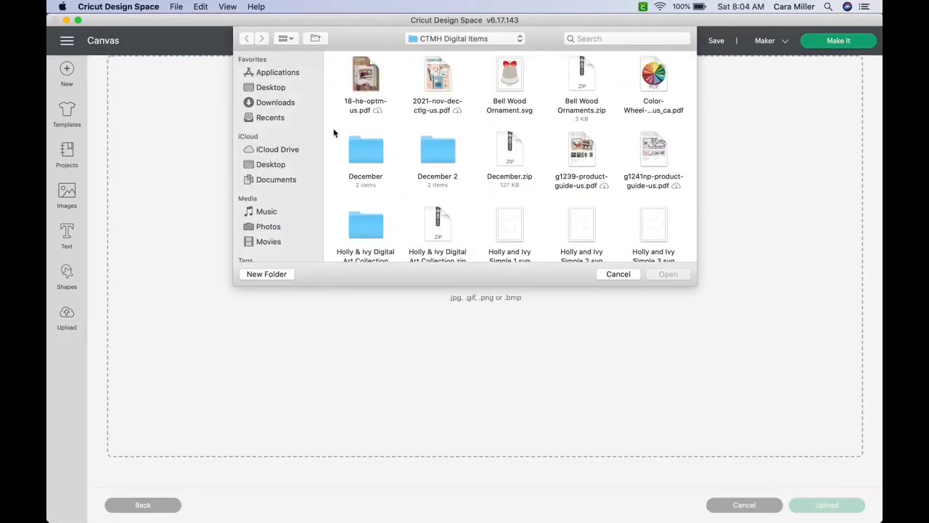
pyautogui.click(282, 103)
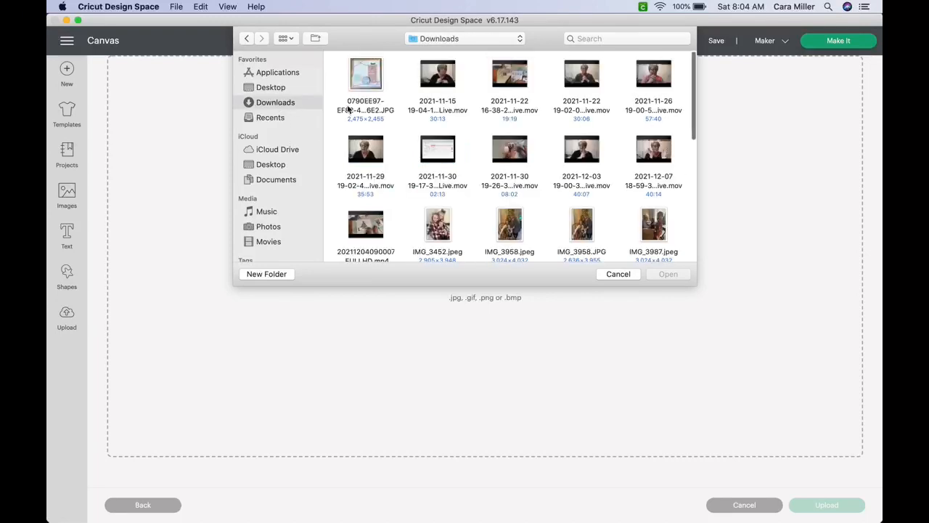
pyautogui.scroll(-5, 510, 207)
pyautogui.scroll(-1, 512, 210)
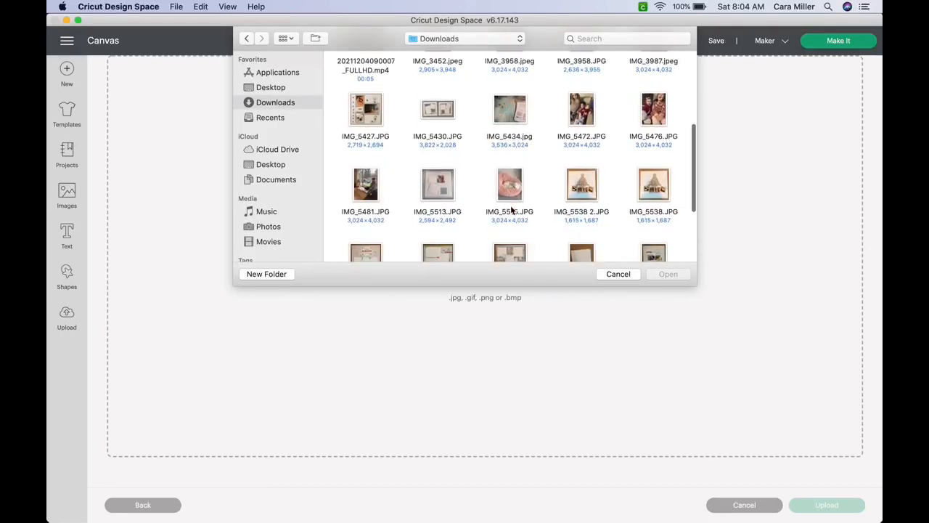
pyautogui.scroll(-5, 512, 210)
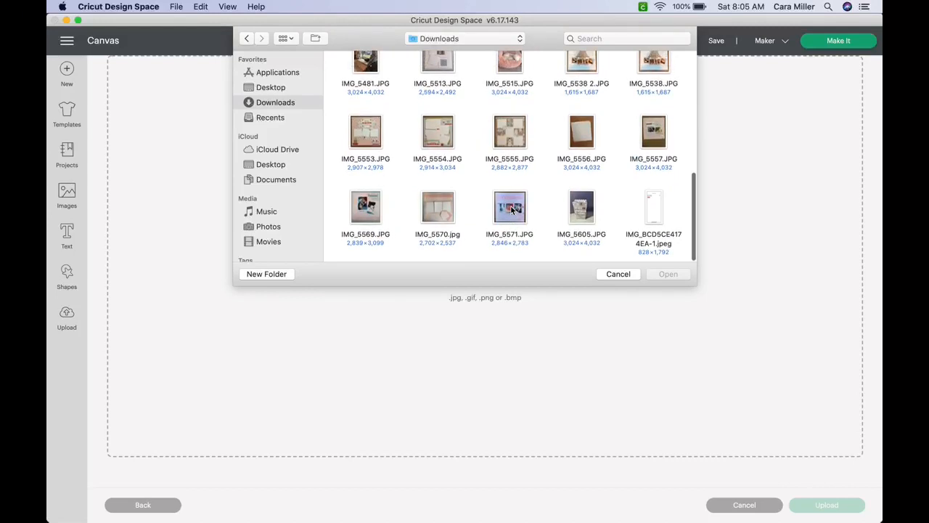
pyautogui.scroll(2, 512, 210)
pyautogui.scroll(5, 512, 210)
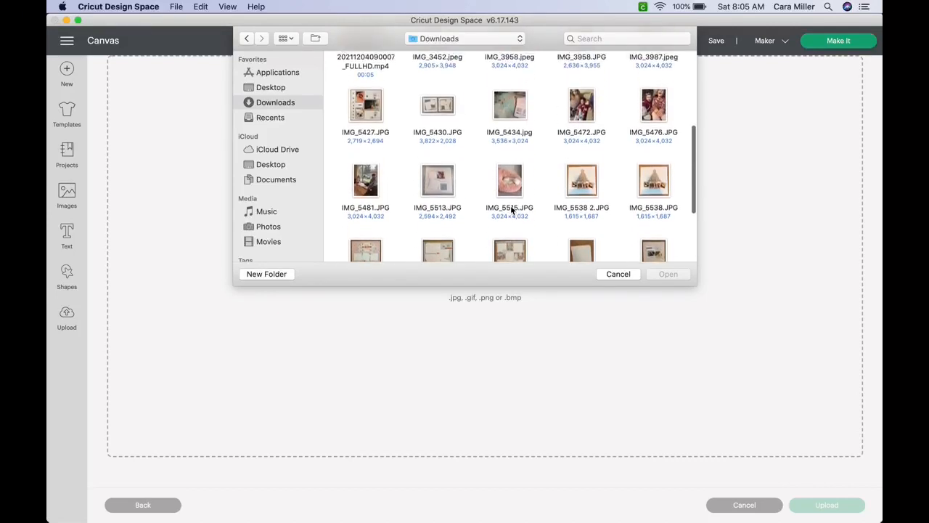
pyautogui.scroll(3, 512, 210)
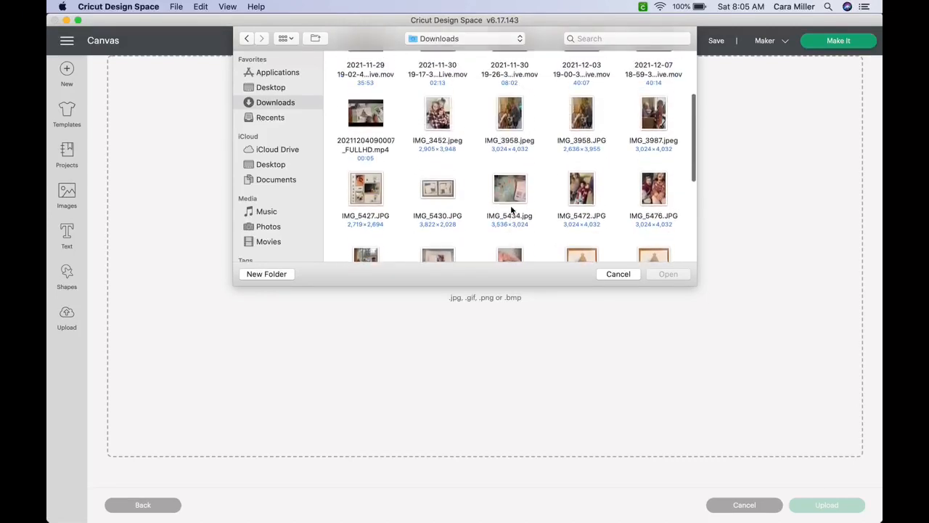
pyautogui.click(444, 115)
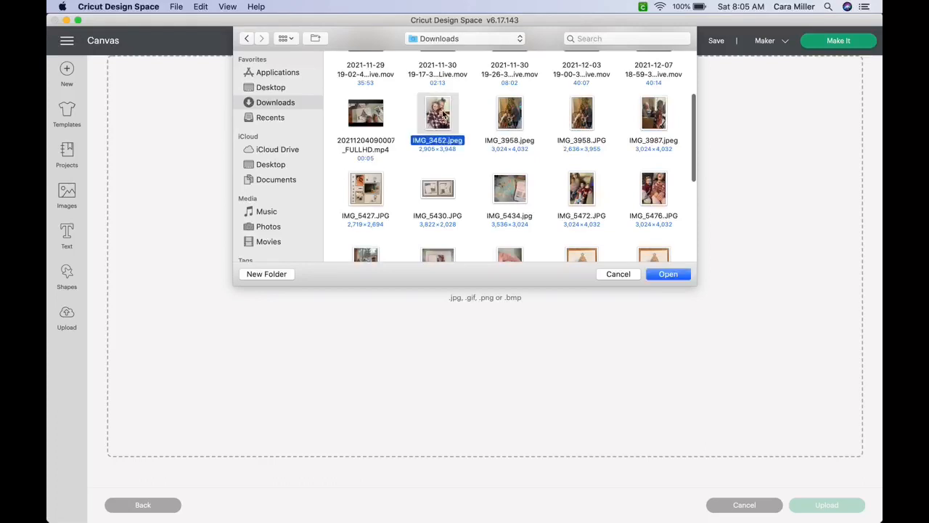
pyautogui.click(668, 274)
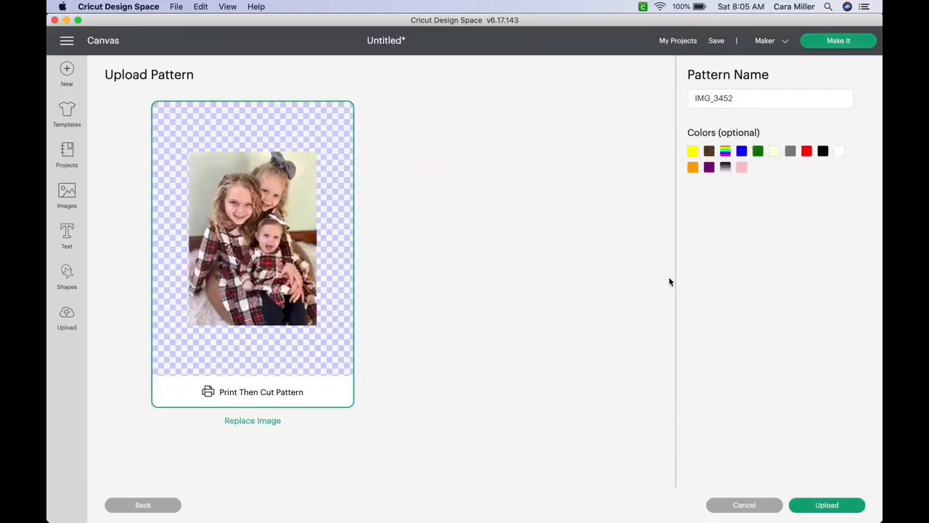
# - Upload the IMG_3452 pattern and return to the canvas
pyautogui.click(837, 507)
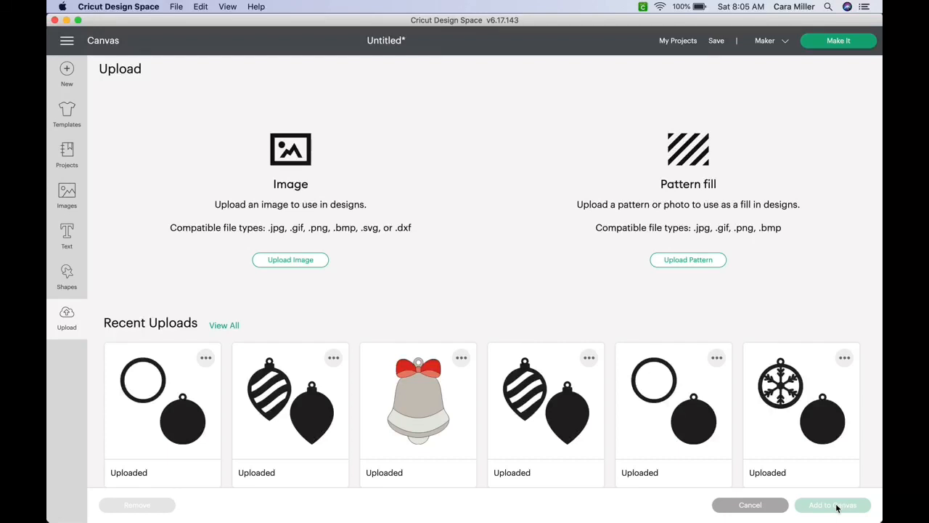
pyautogui.click(751, 506)
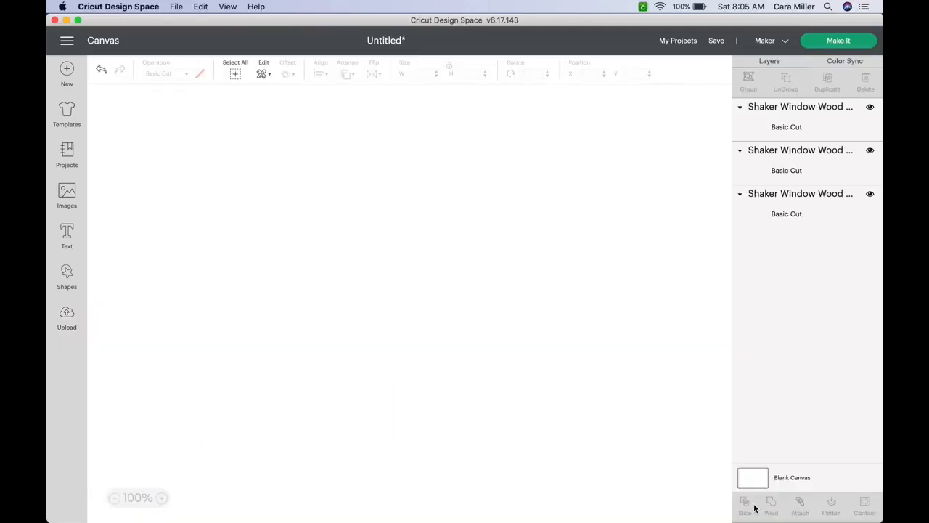
# - Change the upper-left tag's operation from Basic Cut to Print Then Cut Standard
pyautogui.click(311, 224)
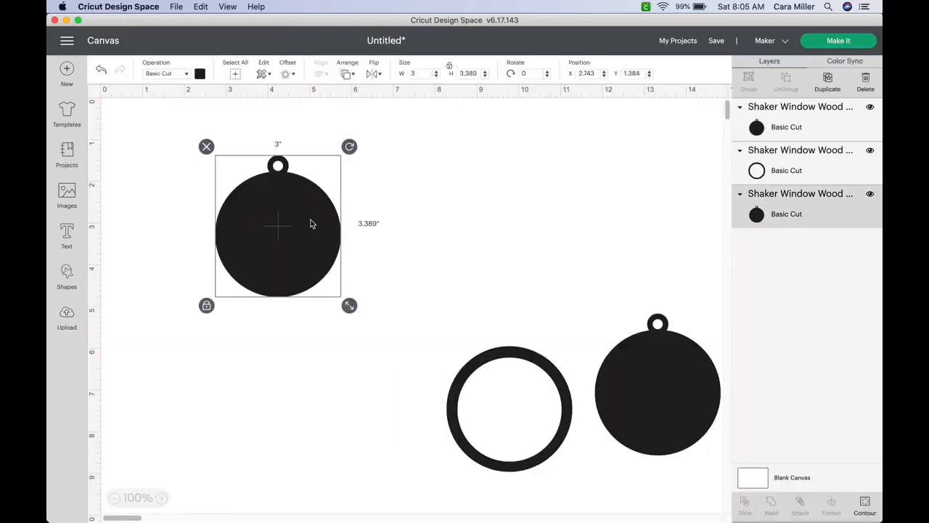
pyautogui.click(182, 76)
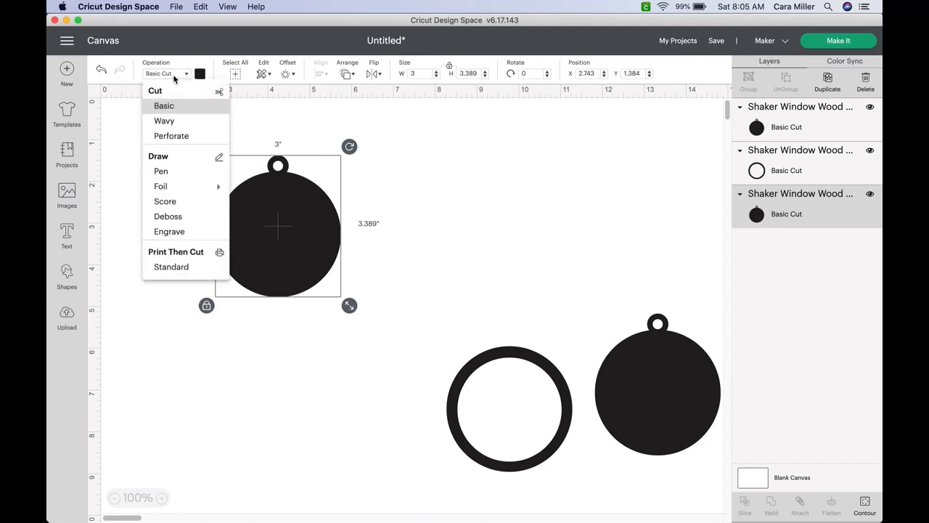
pyautogui.click(175, 267)
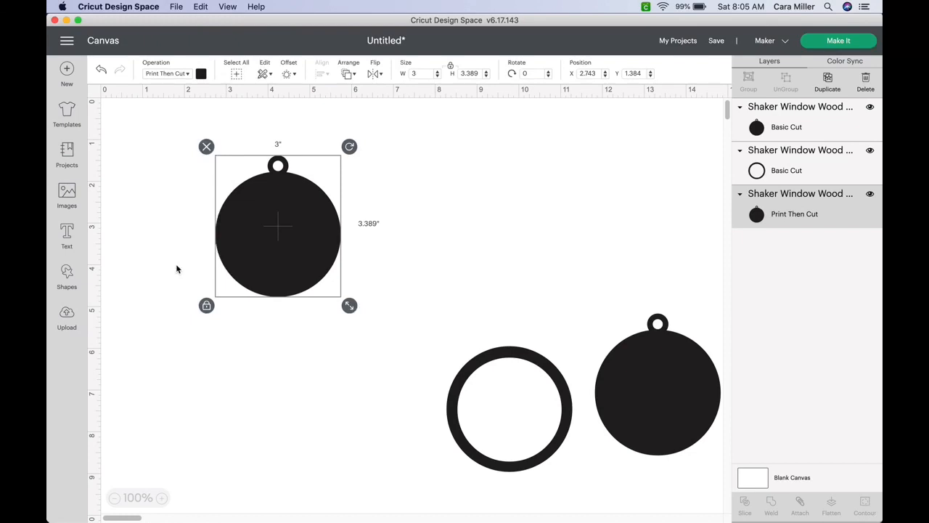
pyautogui.click(202, 75)
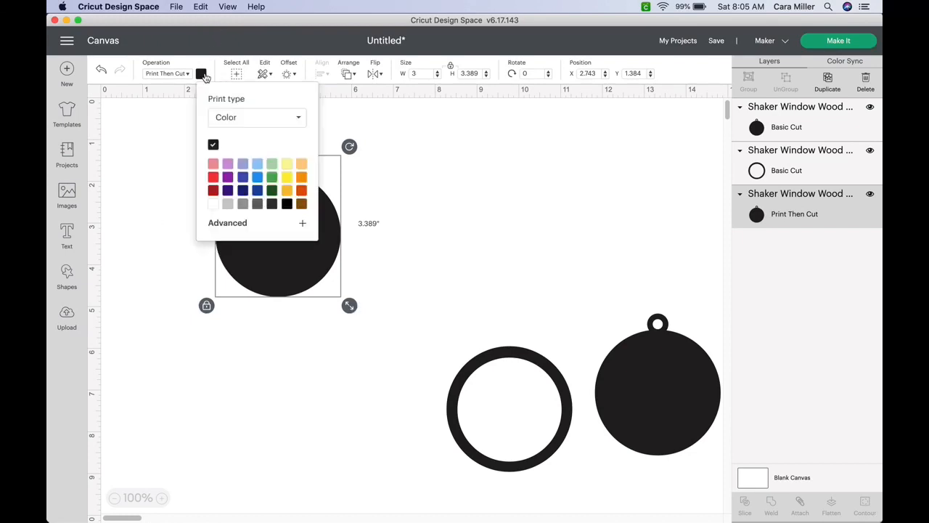
# - Replace the tag's solid colour print with the uploaded family photo pattern
pyautogui.click(298, 118)
pyautogui.click(233, 155)
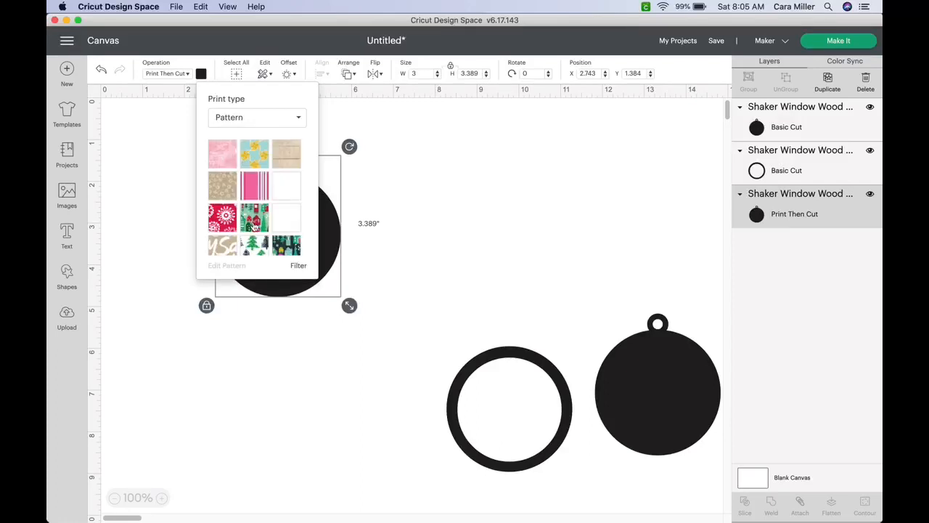
pyautogui.scroll(-5, 255, 227)
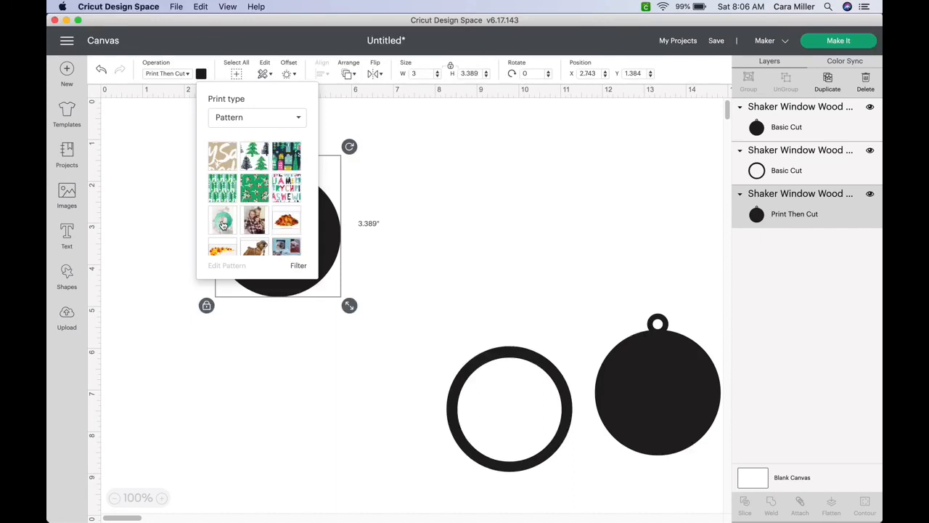
pyautogui.click(223, 224)
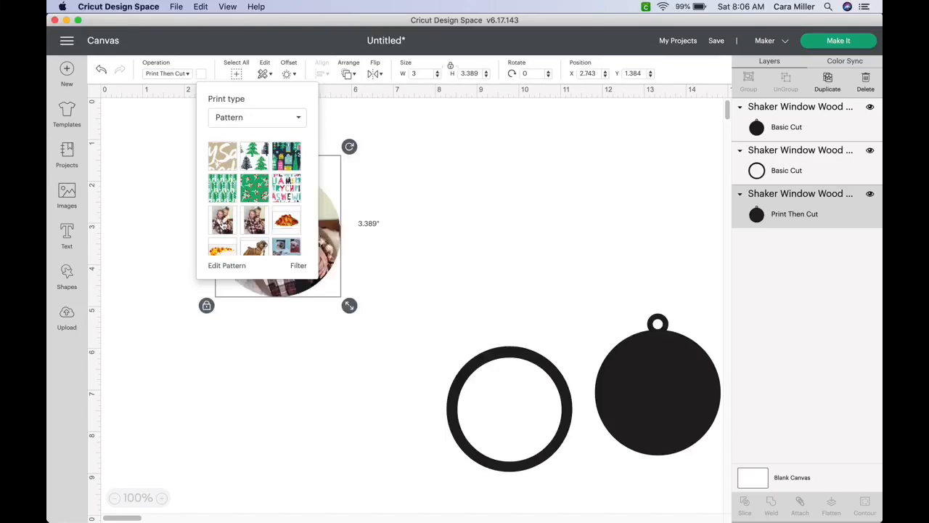
pyautogui.click(451, 142)
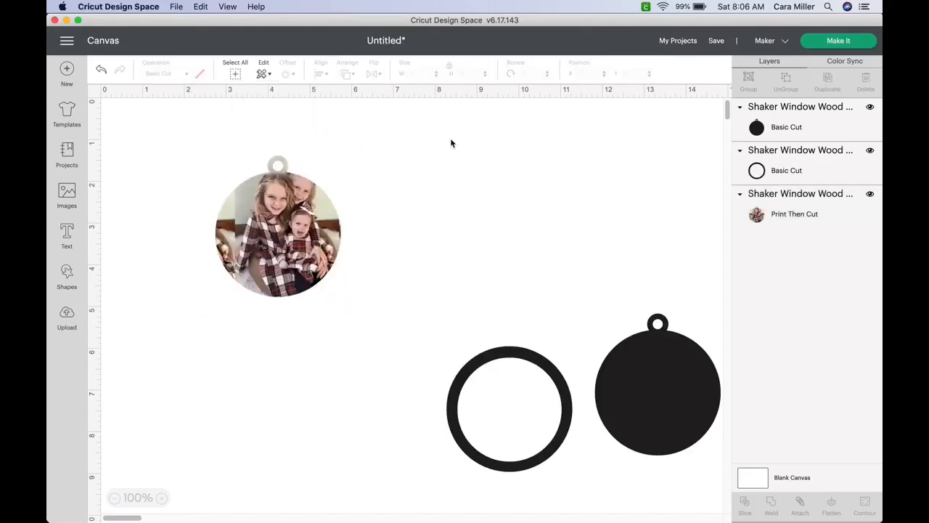
# - Move the photo tag up and to the right, then bring up its Edit Pattern settings
pyautogui.moveTo(323, 201); pyautogui.dragTo(478, 167)
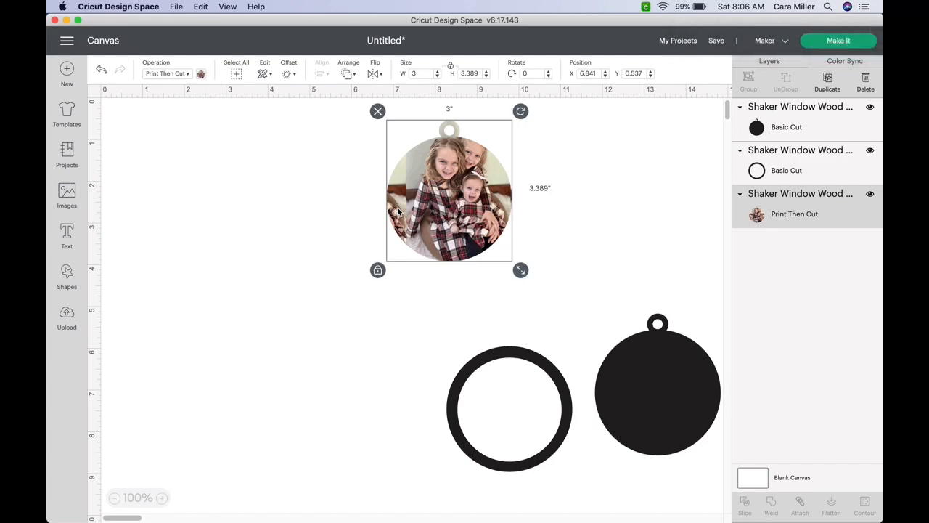
pyautogui.click(201, 75)
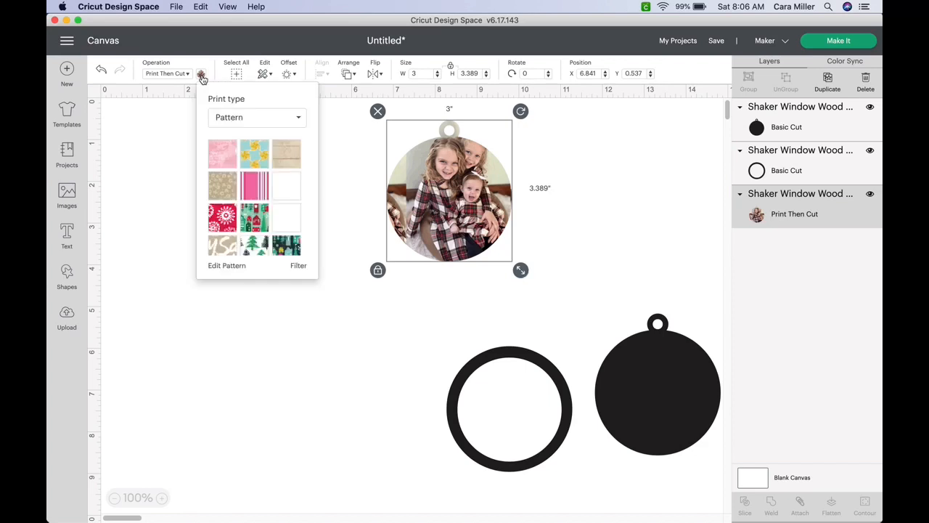
pyautogui.click(234, 266)
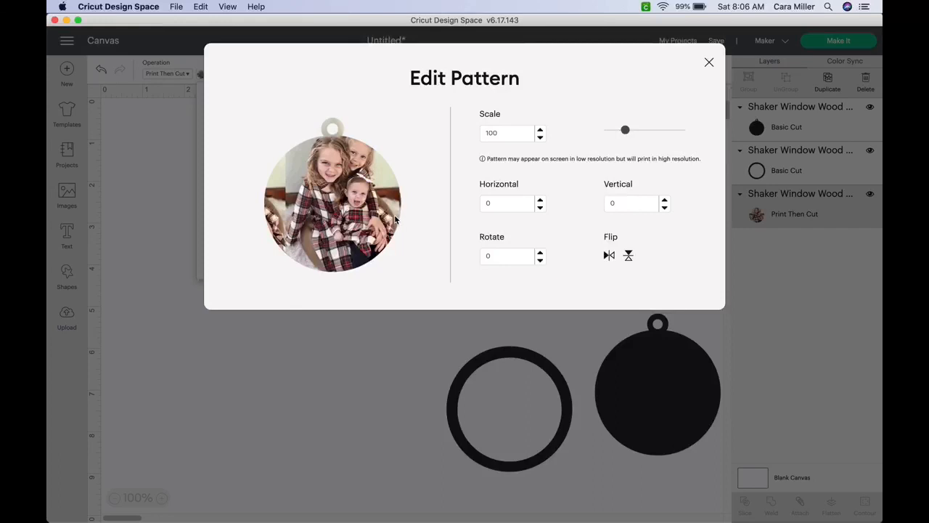
# - Enlarge the photo fill slightly and shift it left with the Horizontal offset
pyautogui.doubleClick(541, 131)
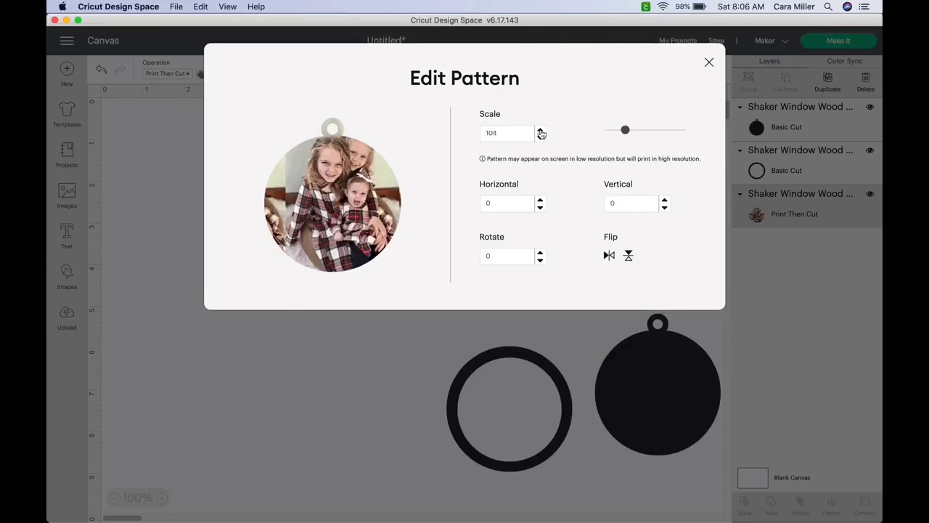
pyautogui.click(541, 132)
pyautogui.click(541, 132)
pyautogui.click(541, 132)
pyautogui.click(541, 132)
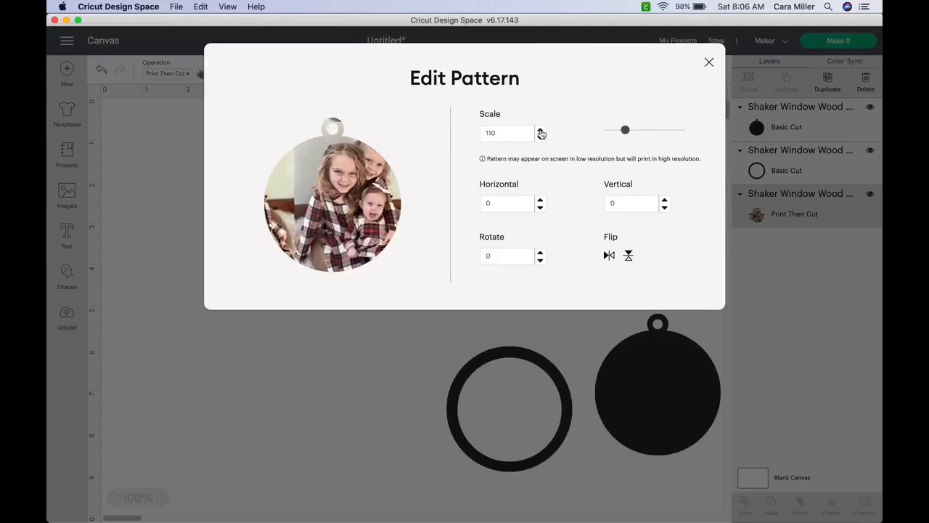
pyautogui.doubleClick(540, 208)
pyautogui.doubleClick(540, 208)
pyautogui.doubleClick(540, 208)
pyautogui.doubleClick(540, 208)
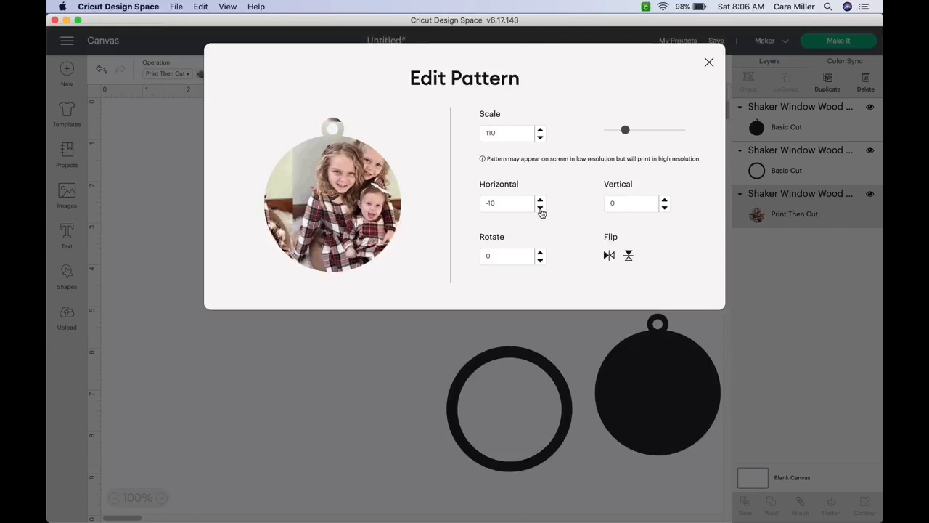
pyautogui.click(540, 209)
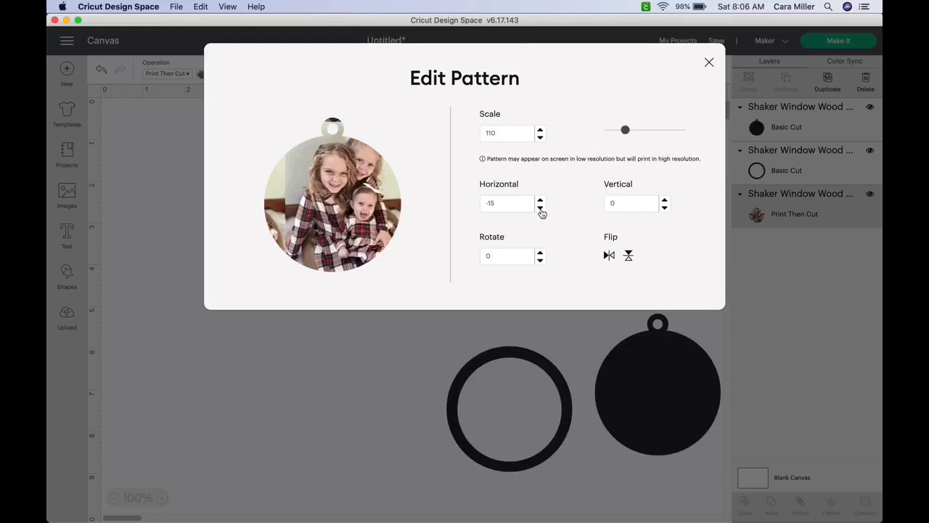
pyautogui.click(540, 208)
pyautogui.click(540, 208)
pyautogui.click(540, 208)
pyautogui.click(540, 208)
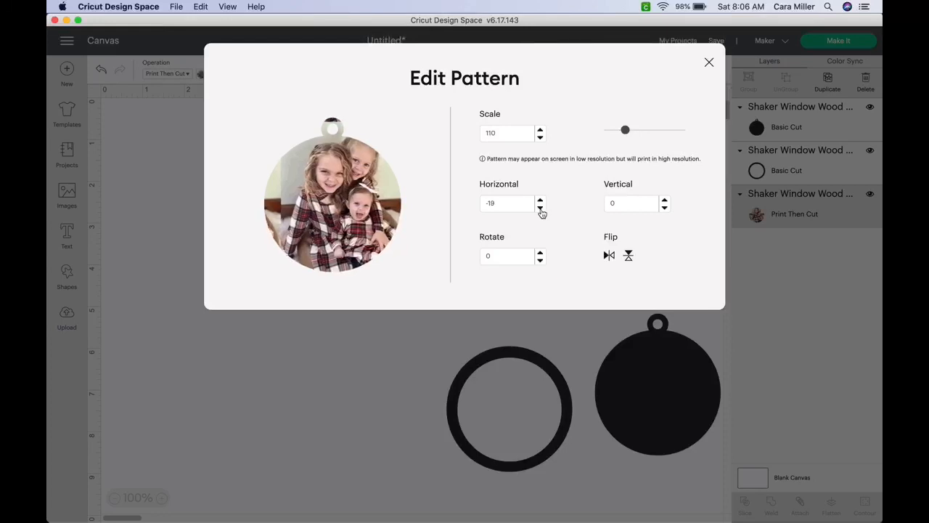
pyautogui.click(540, 208)
pyautogui.click(540, 208)
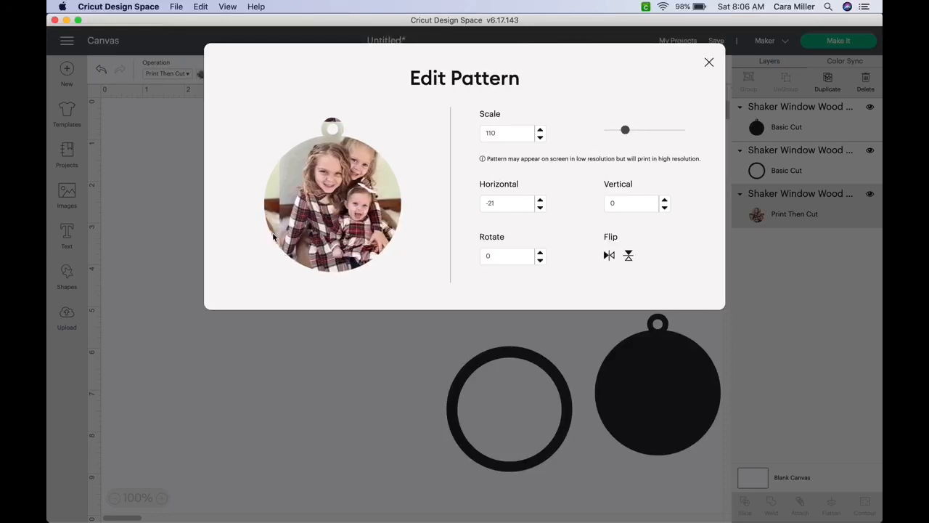
pyautogui.click(540, 207)
pyautogui.click(540, 208)
pyautogui.click(541, 208)
pyautogui.click(540, 208)
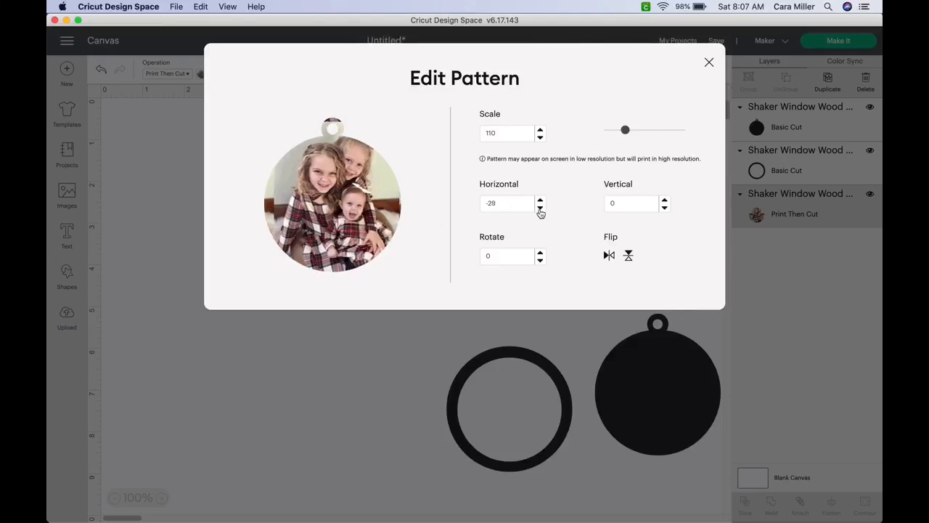
pyautogui.click(540, 208)
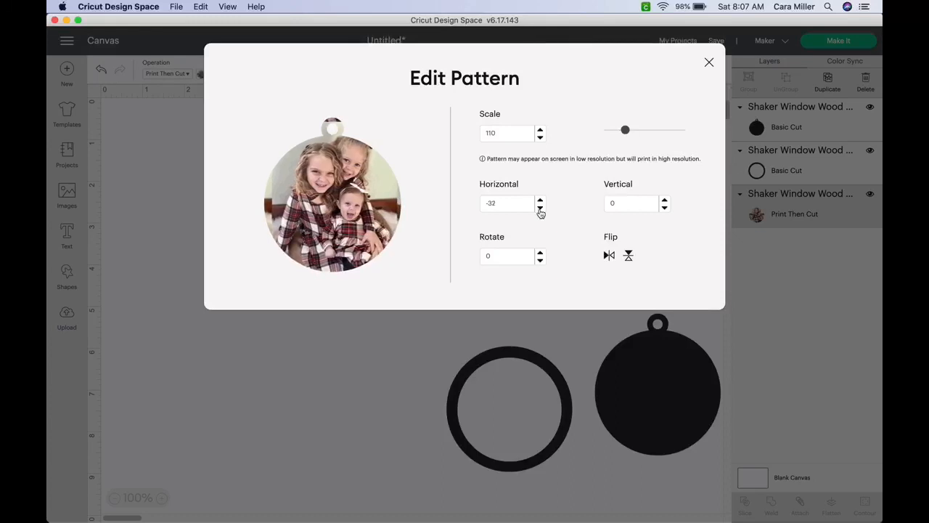
pyautogui.click(540, 207)
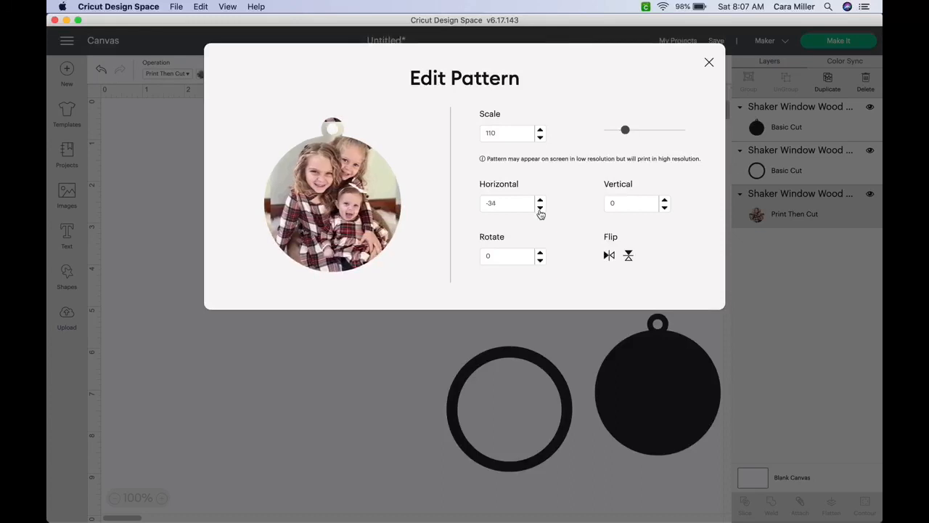
# - Bring the photo fill to scale 118 and horizontal offset -48
pyautogui.click(540, 129)
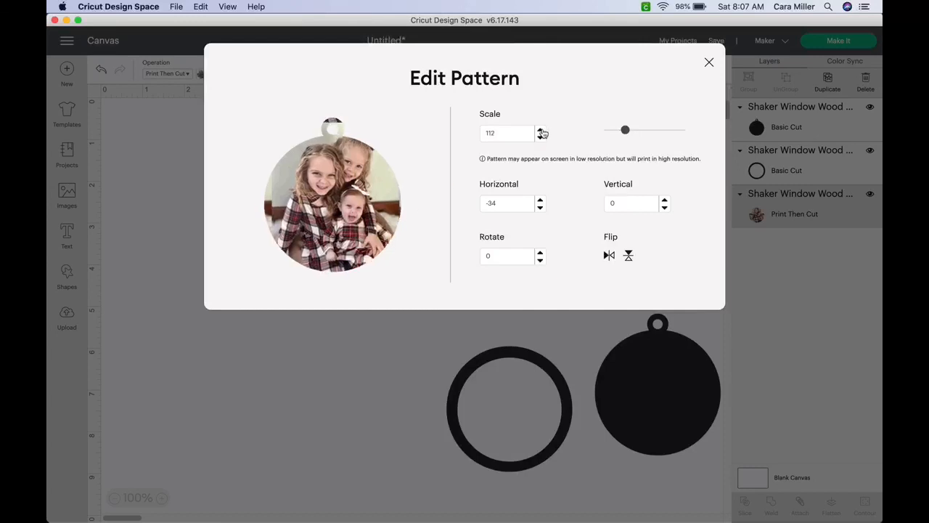
pyautogui.click(540, 130)
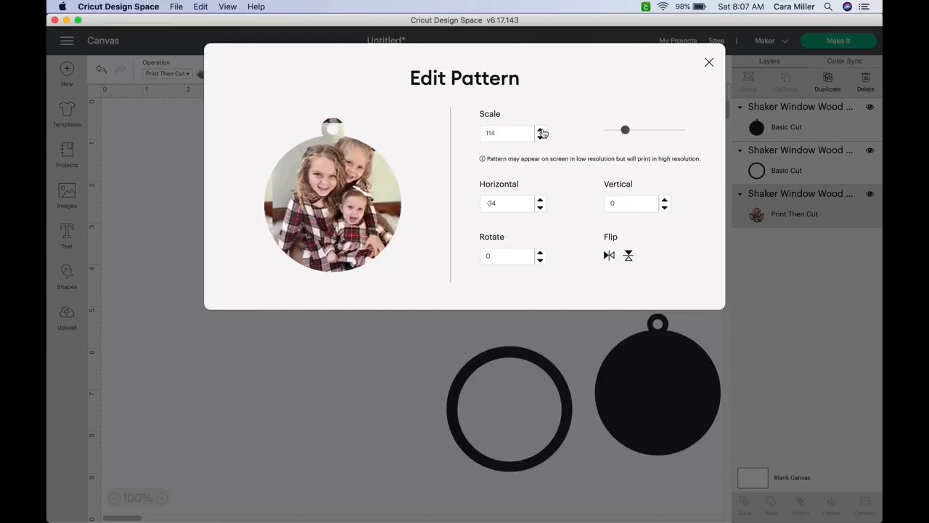
pyautogui.click(540, 208)
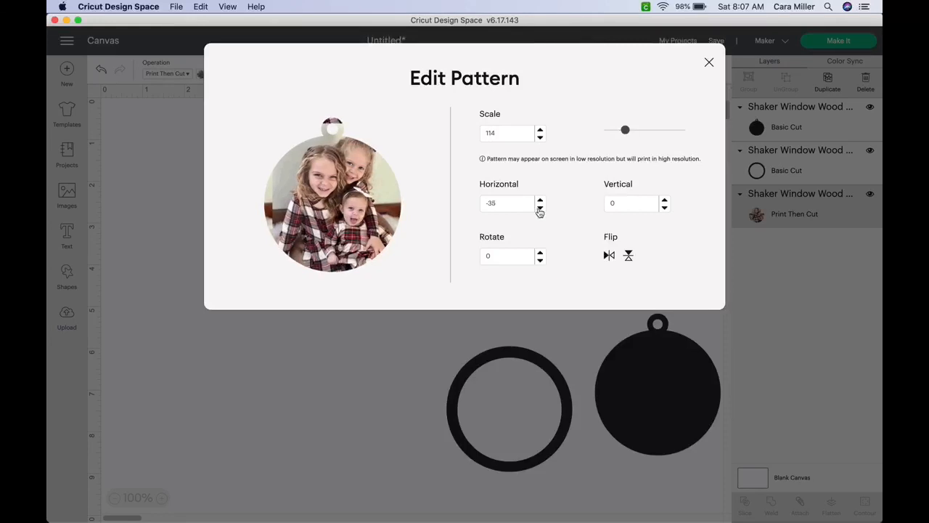
pyautogui.click(540, 208)
pyautogui.click(540, 208)
pyautogui.click(540, 209)
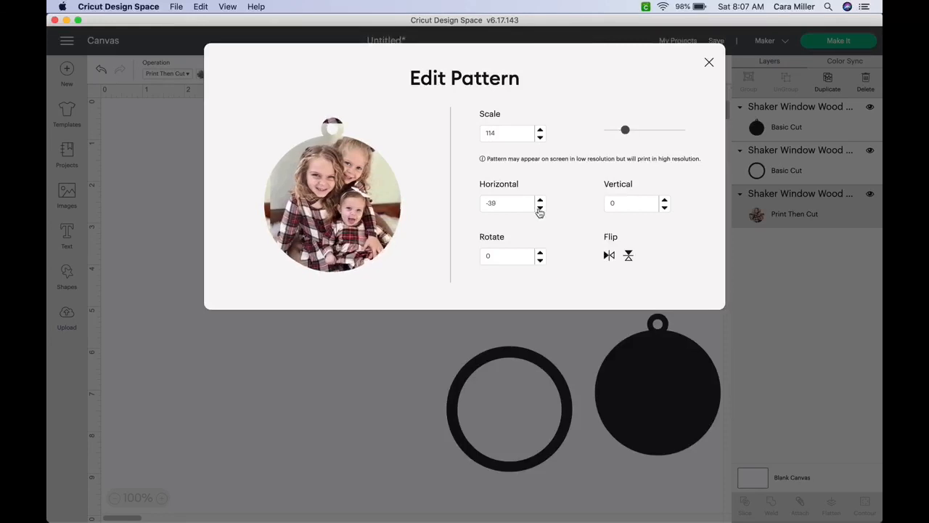
pyautogui.click(541, 209)
pyautogui.click(540, 209)
pyautogui.click(541, 208)
pyautogui.click(540, 208)
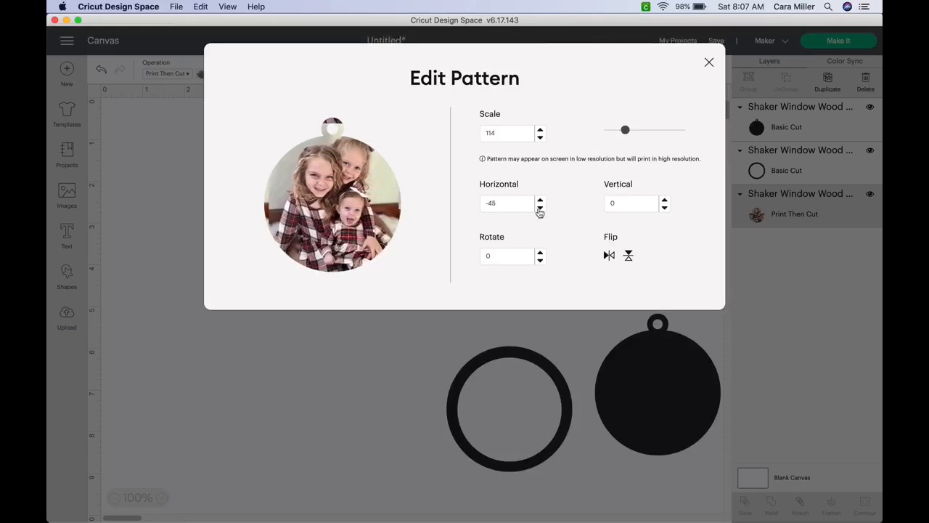
pyautogui.click(540, 209)
pyautogui.click(540, 209)
pyautogui.click(540, 208)
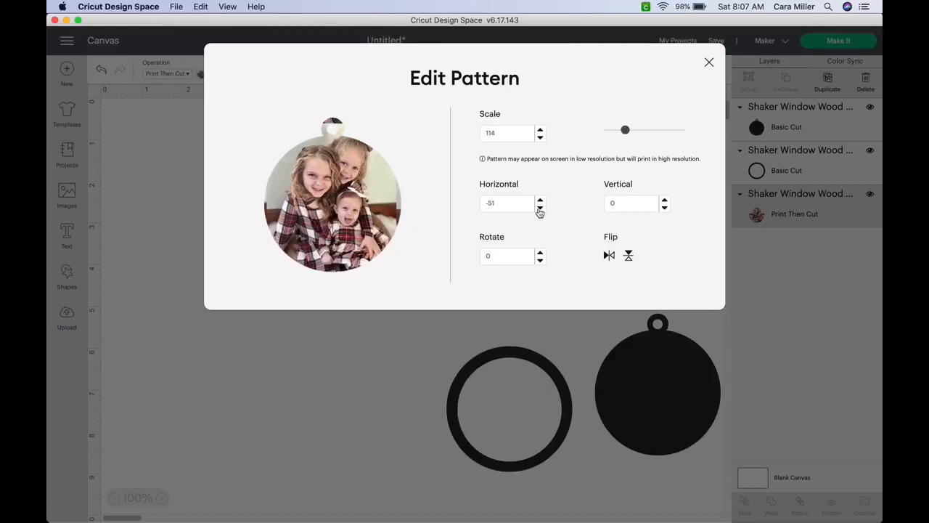
pyautogui.click(540, 208)
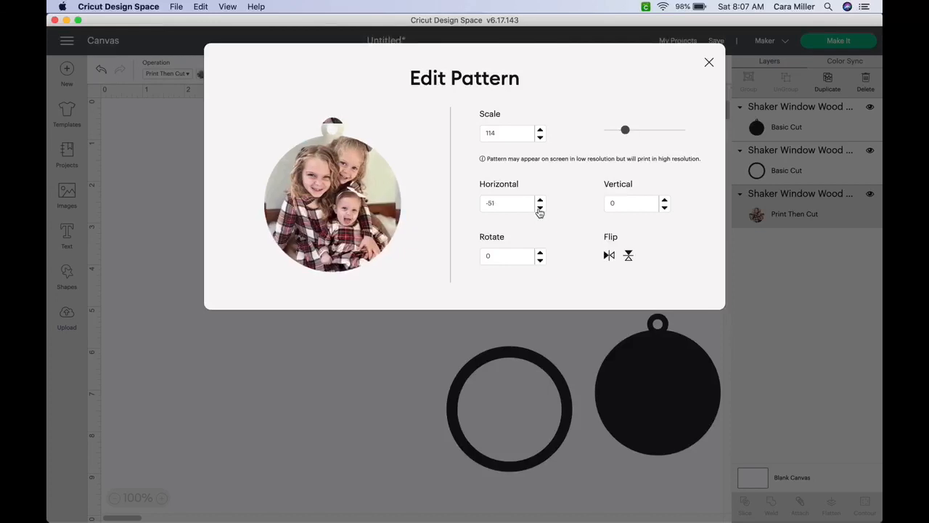
pyautogui.click(541, 131)
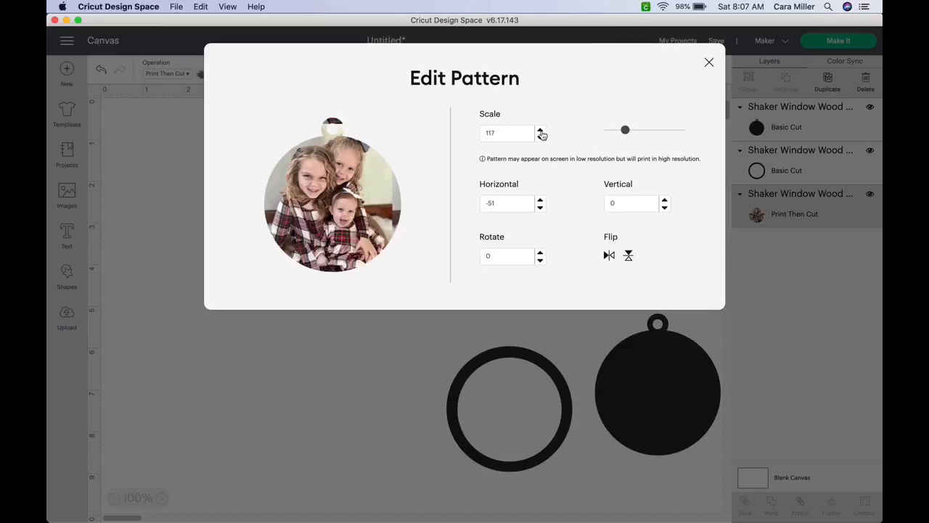
pyautogui.click(541, 132)
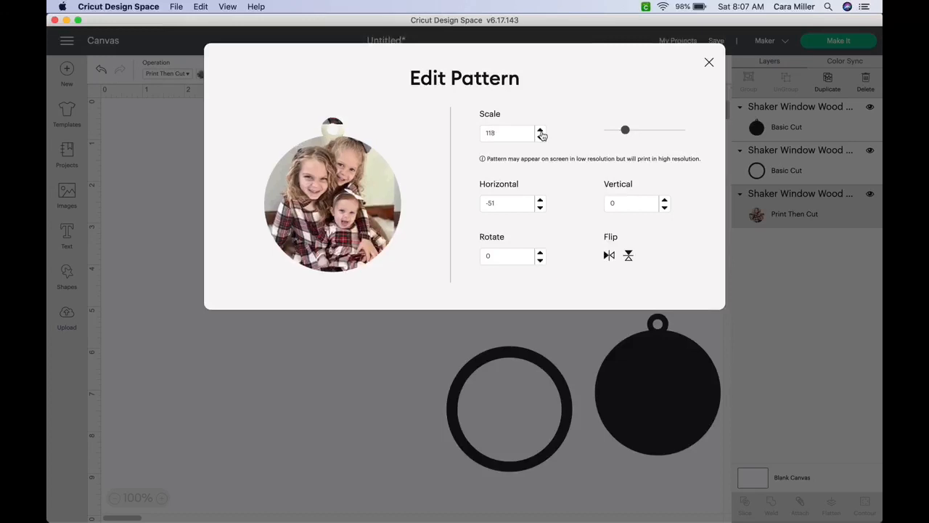
pyautogui.click(540, 200)
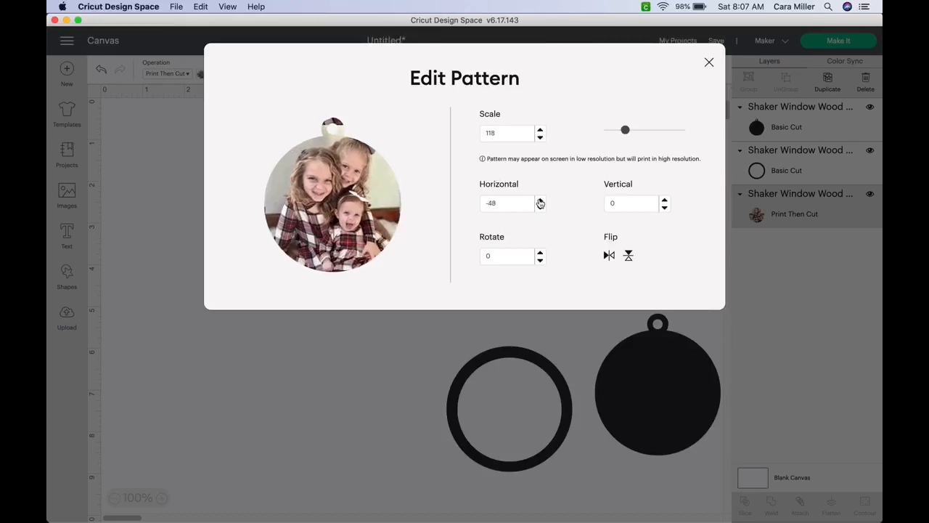
# - Lower the photo fill's vertical offset to -10 and close Edit Pattern
pyautogui.click(665, 208)
pyautogui.click(664, 209)
pyautogui.click(665, 209)
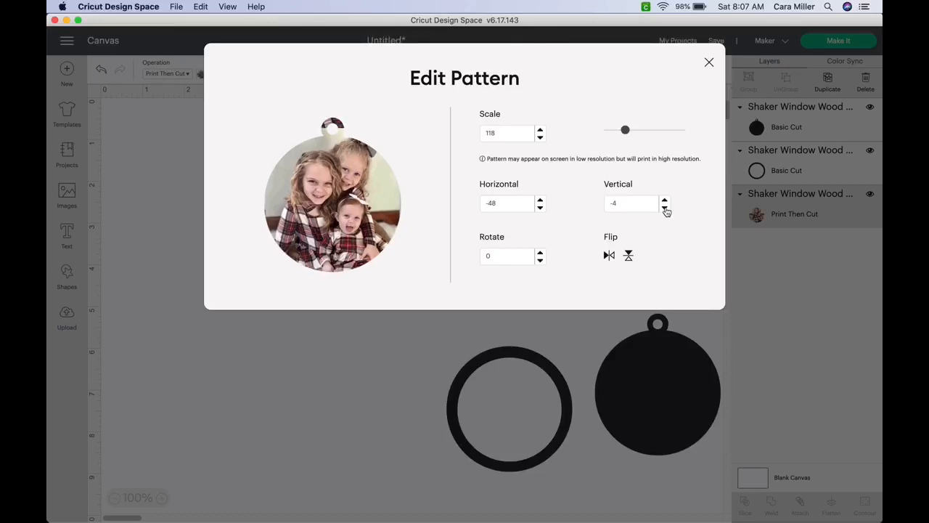
pyautogui.click(665, 209)
pyautogui.click(665, 209)
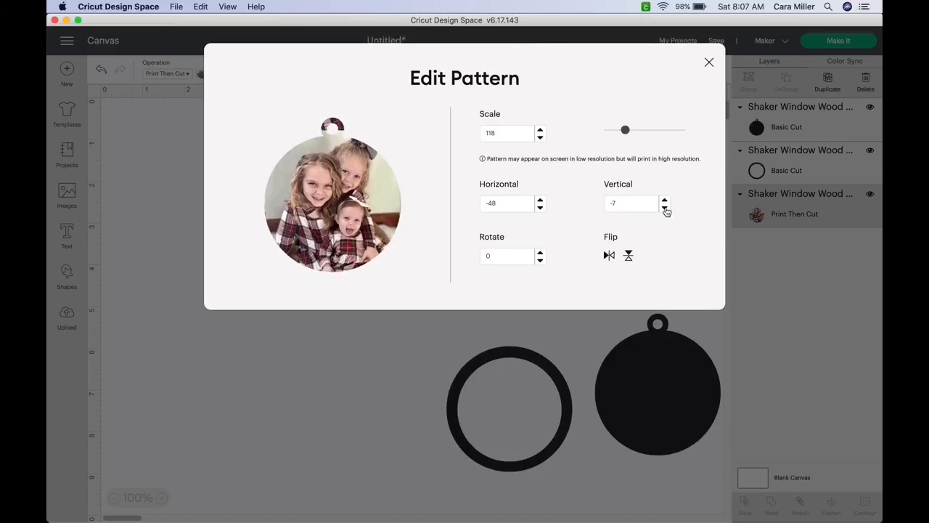
pyautogui.click(664, 209)
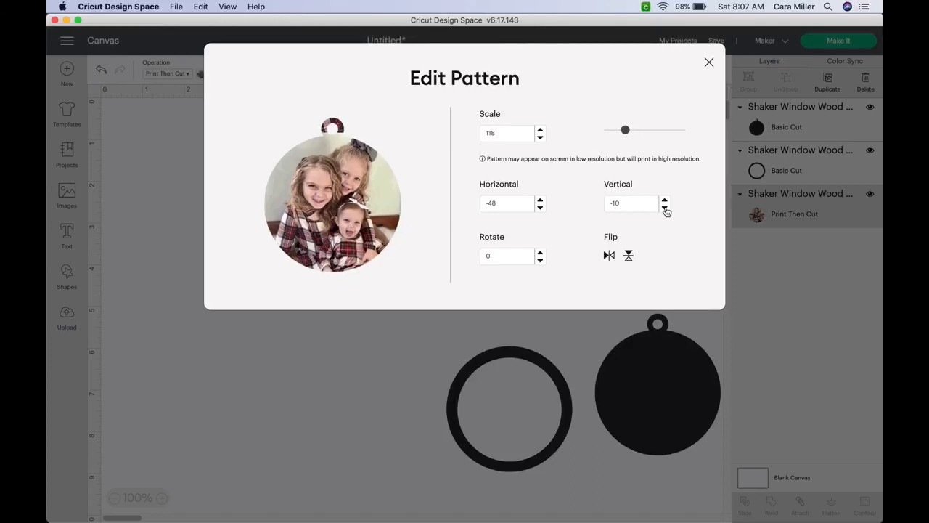
pyautogui.click(710, 64)
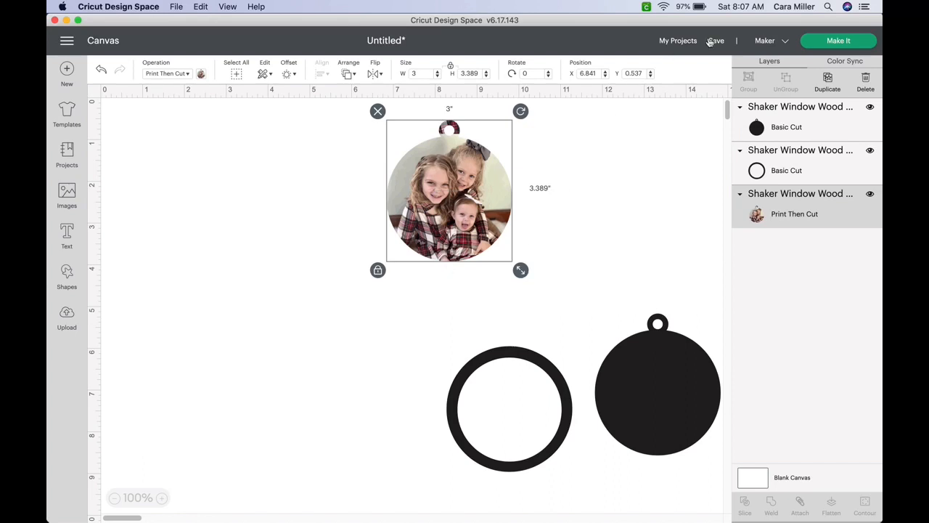
# - Use Make It to lay the photo tag on a Letter Print Then Cut mat plus a Basic Cut mat
pyautogui.click(832, 44)
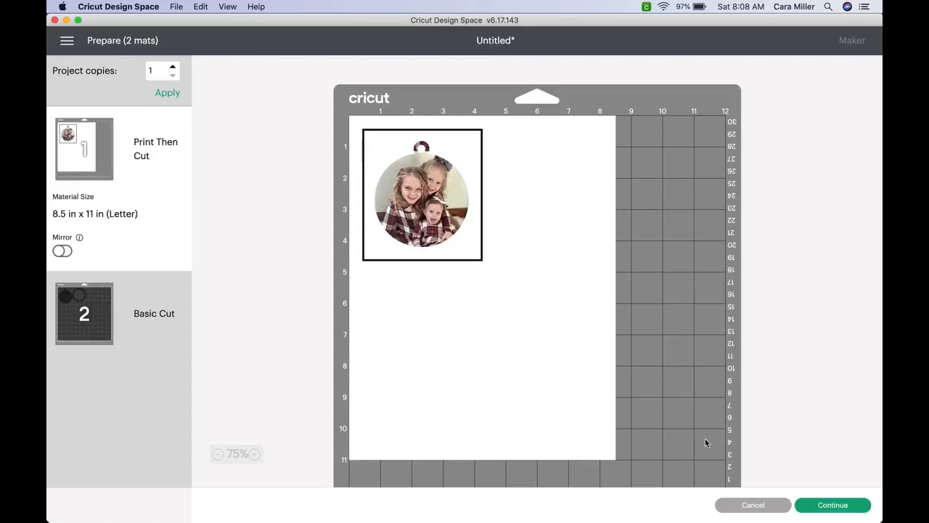
pyautogui.click(838, 505)
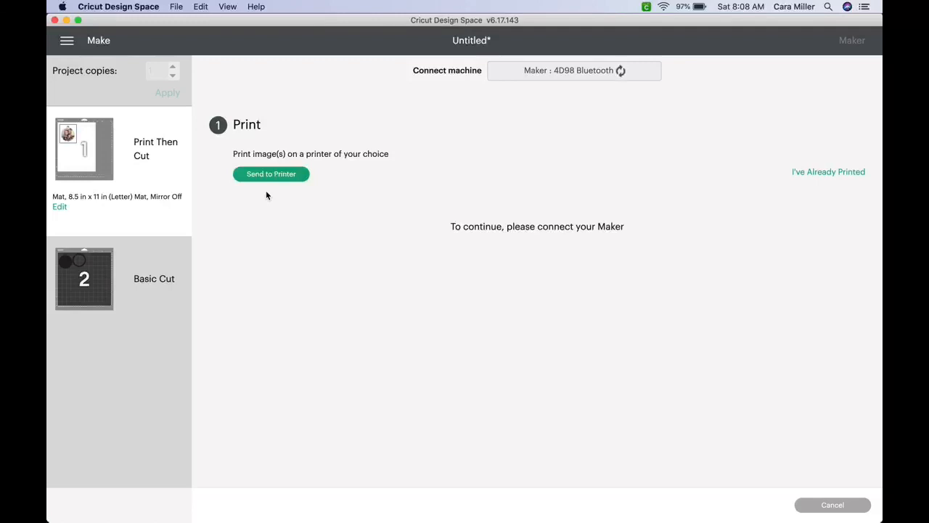
pyautogui.moveTo(95, 164)
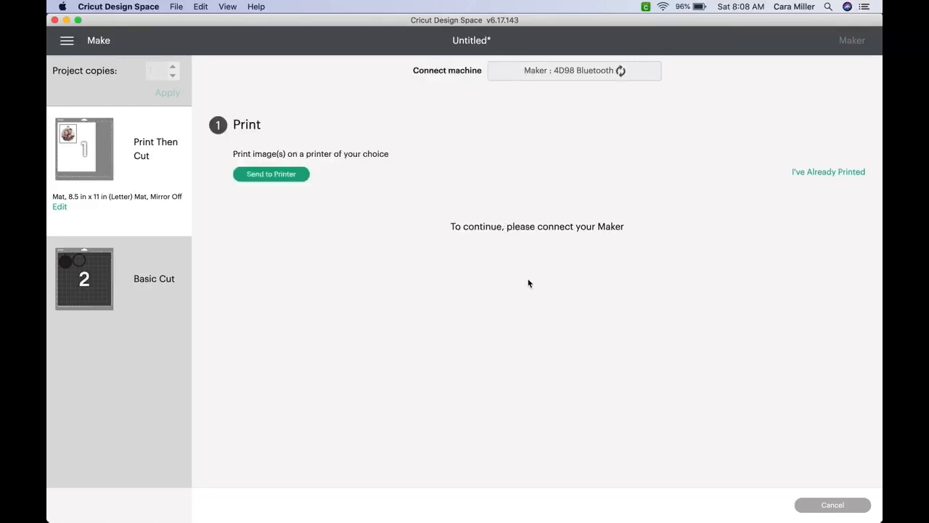
pyautogui.click(840, 508)
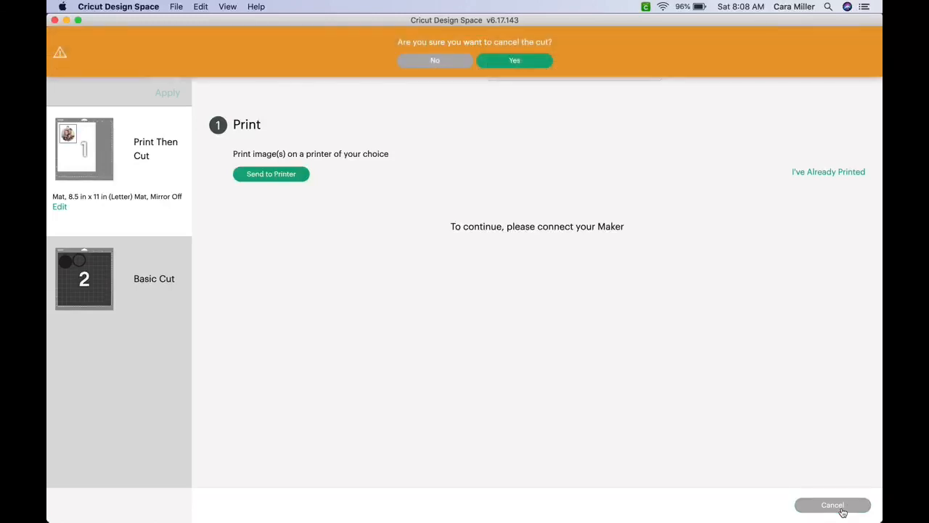
pyautogui.click(534, 63)
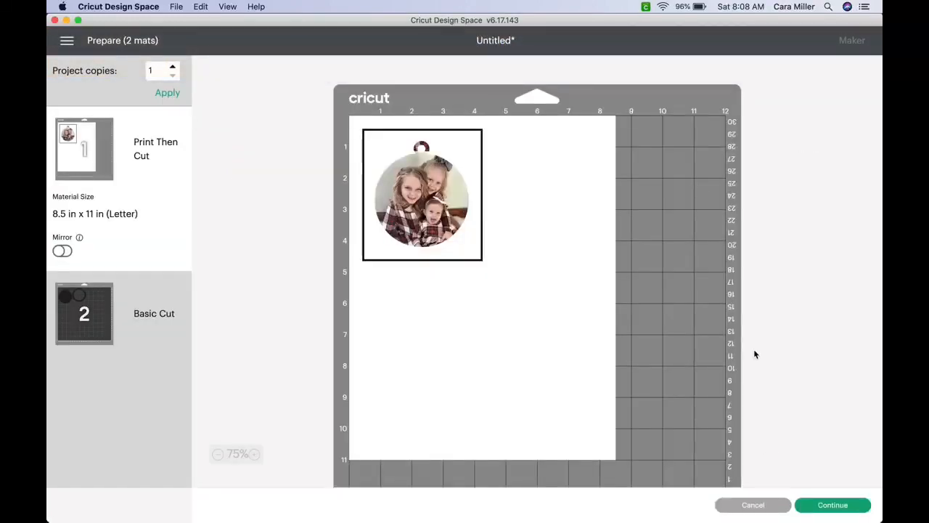